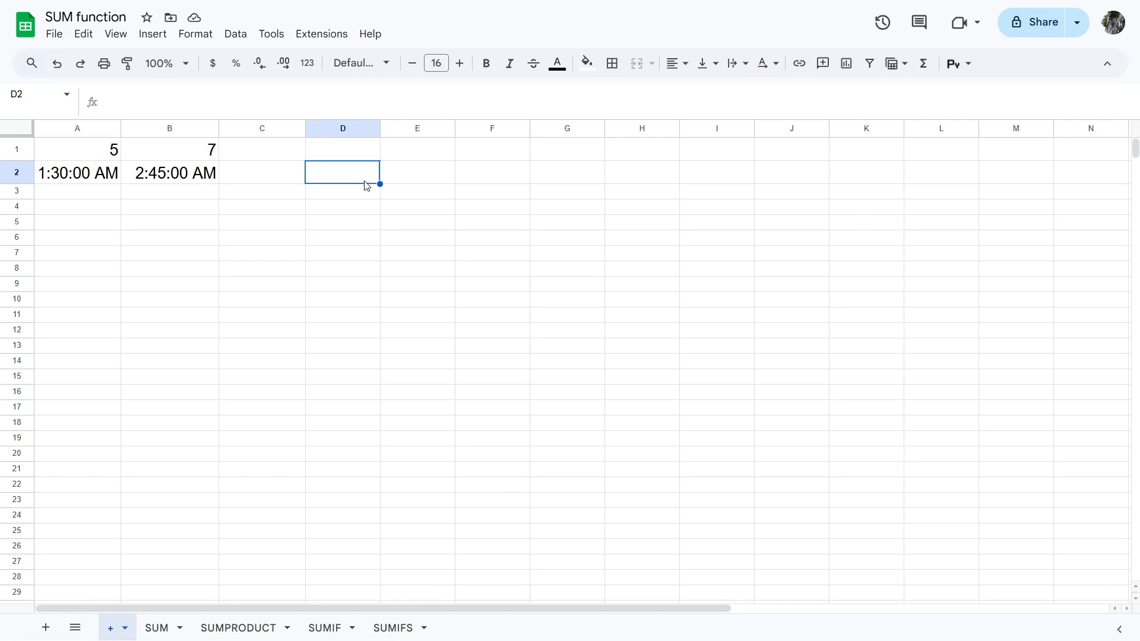
# Add A1 and B1 in cell C1 with the formula =A1+B1 and check the entered formula.
pyautogui.click(284, 158)
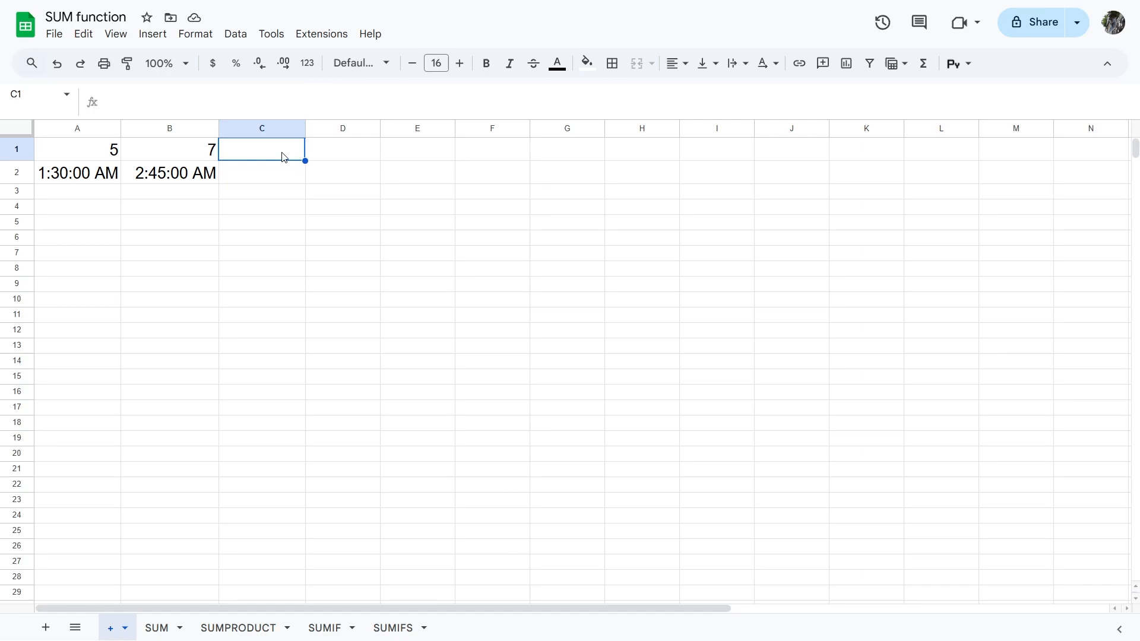
pyautogui.write('=')
pyautogui.click(97, 152)
pyautogui.write('+')
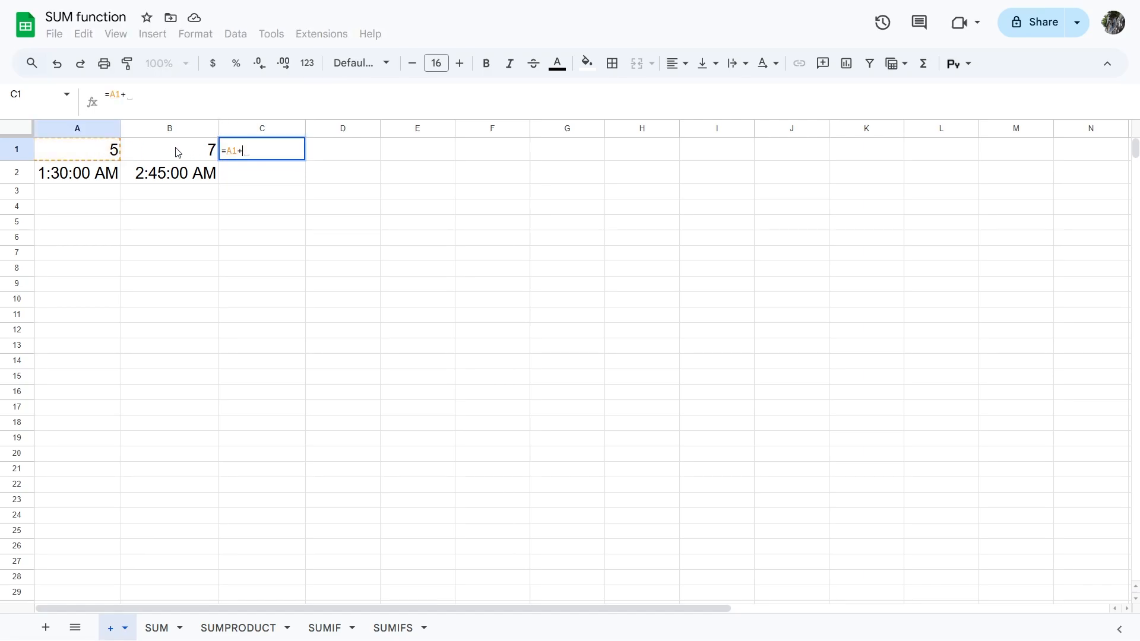
pyautogui.click(178, 152)
pyautogui.press('Return')
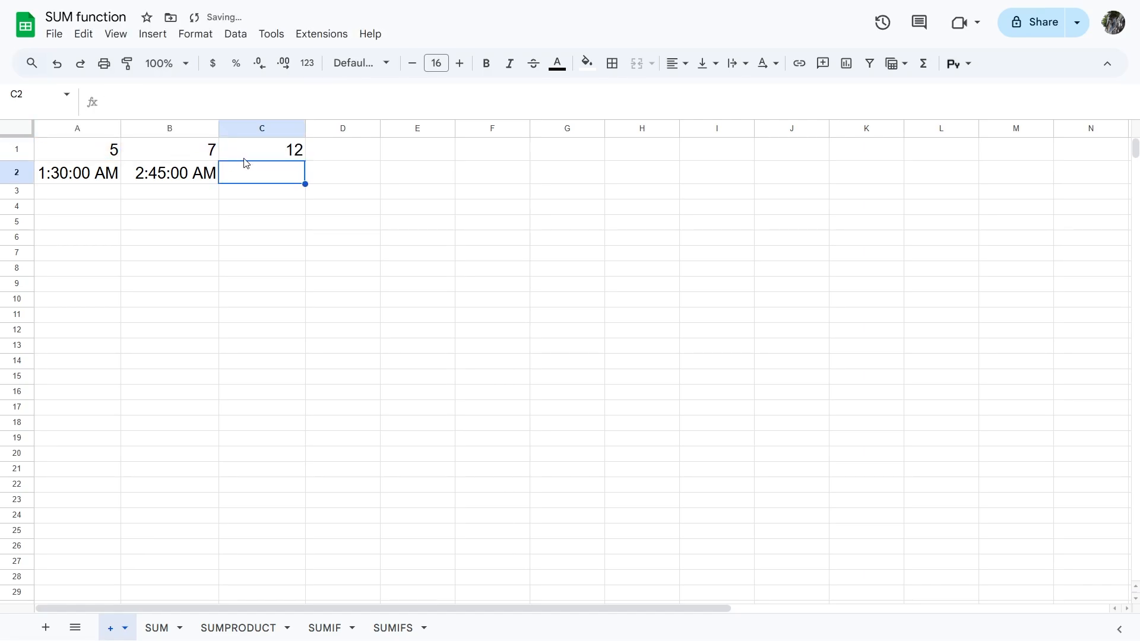
pyautogui.click(245, 131)
pyautogui.click(260, 149)
pyautogui.click(162, 95)
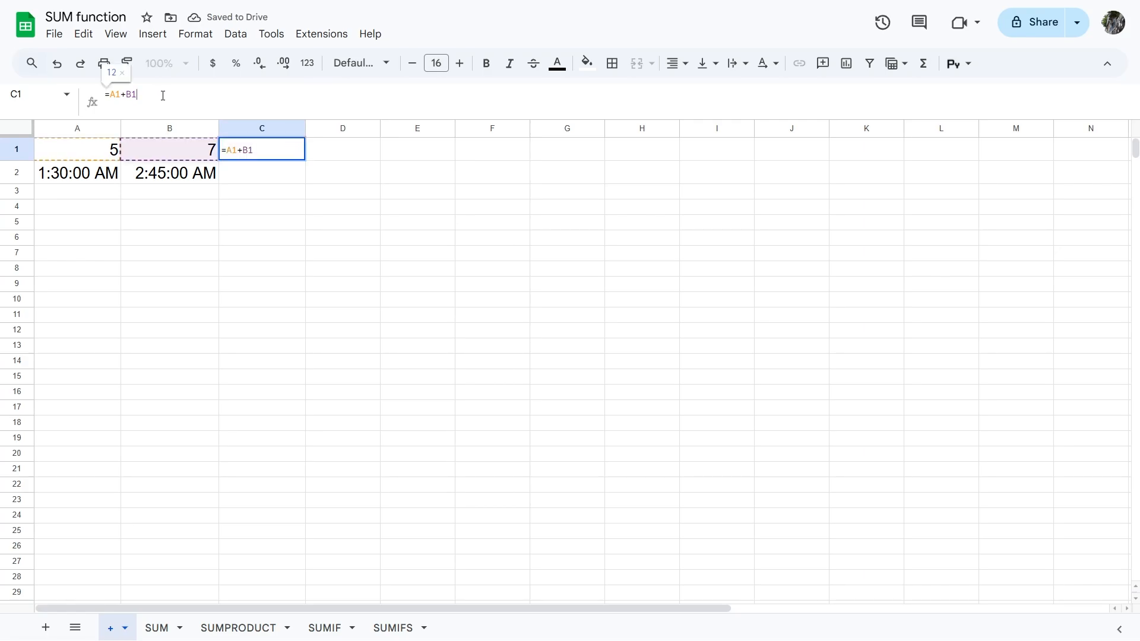
pyautogui.click(267, 200)
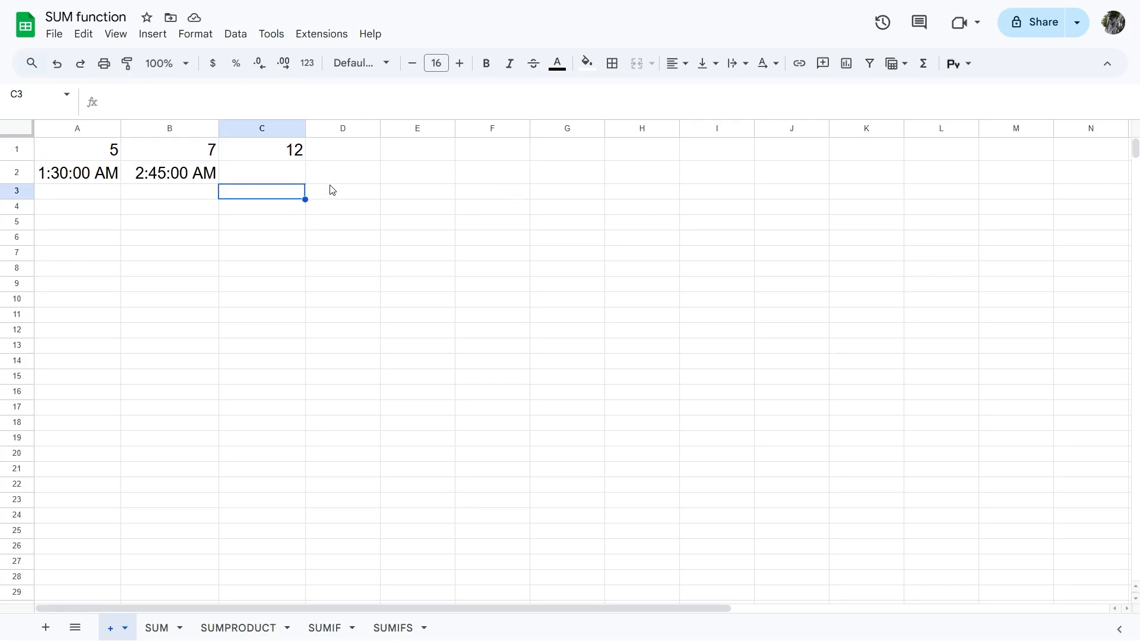
# Copy the addition formula from C1 down to C2 and check its cell references.
pyautogui.click(300, 156)
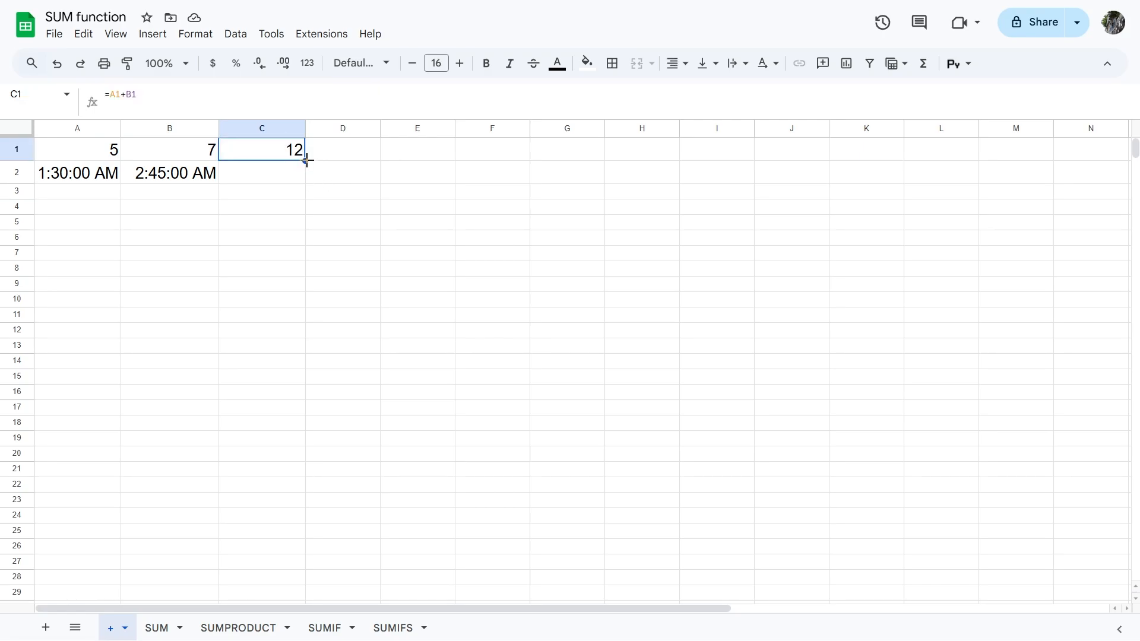
pyautogui.moveTo(306, 160); pyautogui.dragTo(305, 181)
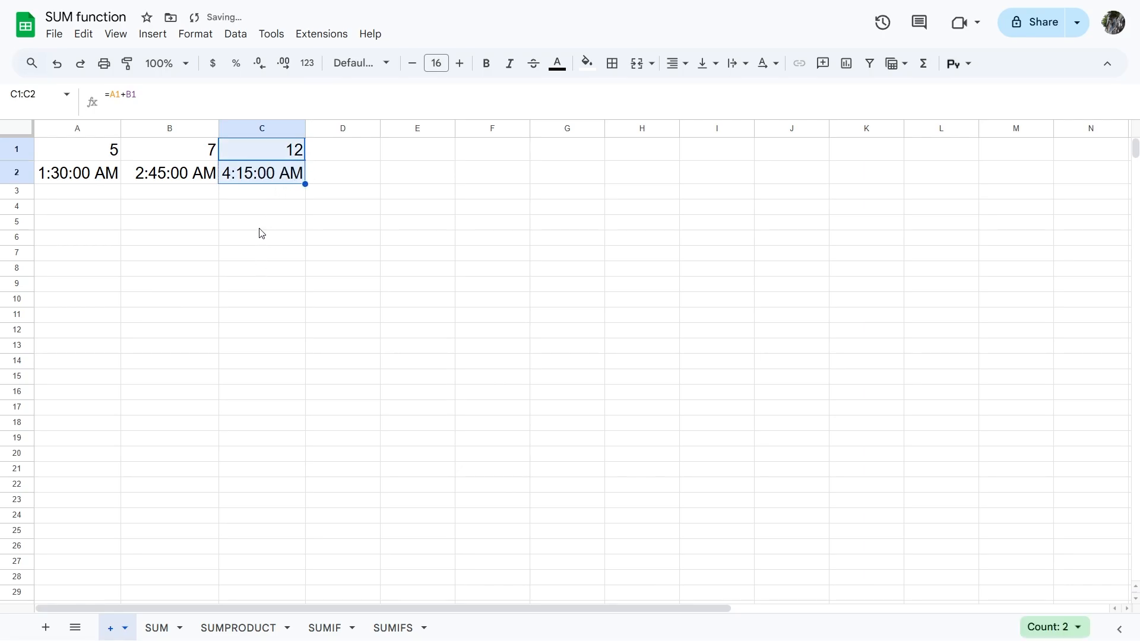
pyautogui.click(260, 181)
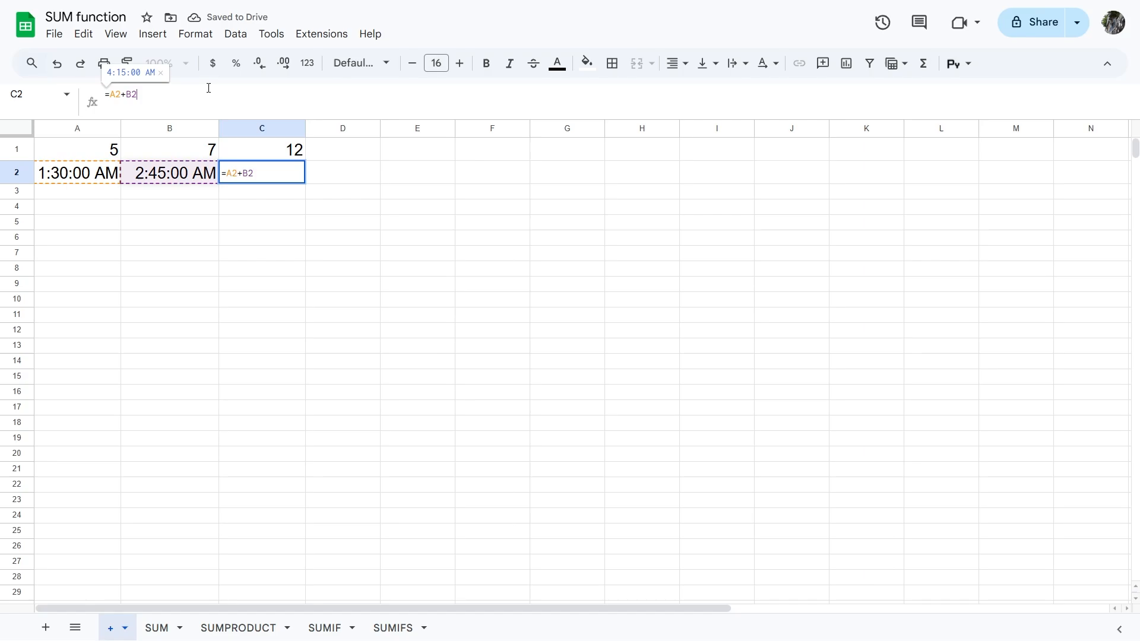
pyautogui.press('Return')
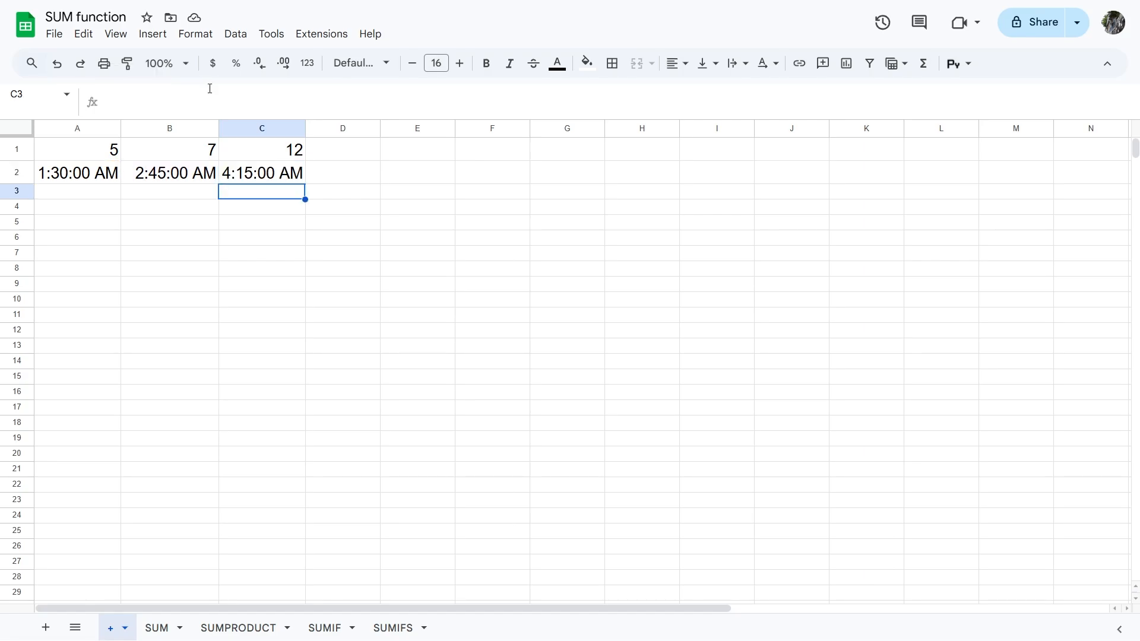
# On the SUM sheet, total A1:A4 in cell A5 with the SUM function.
pyautogui.click(164, 630)
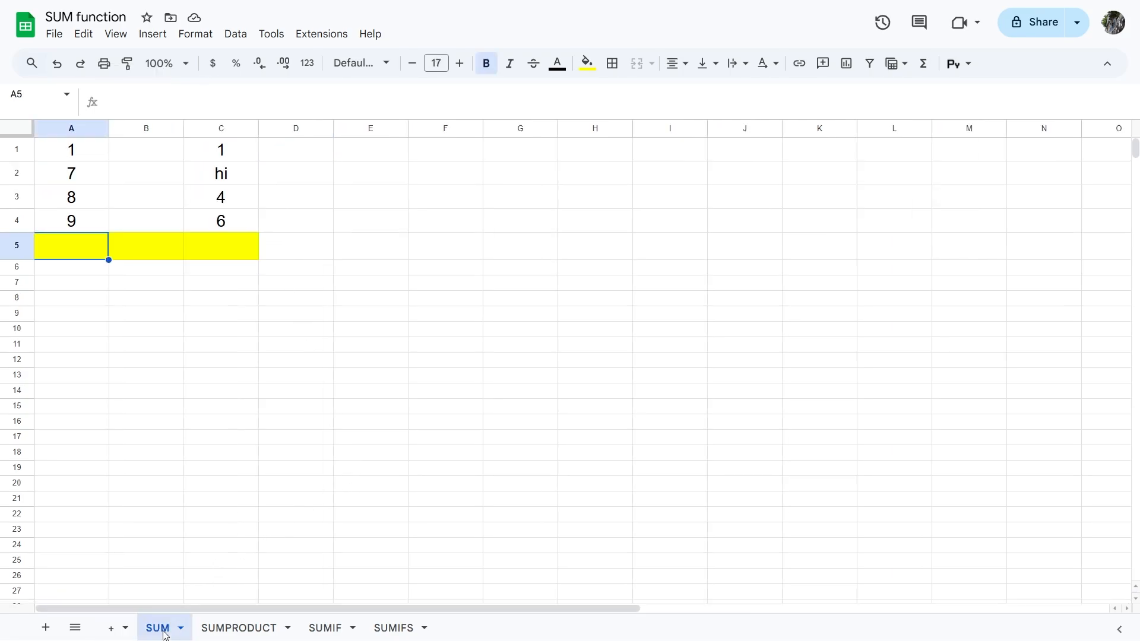
pyautogui.write('=sum')
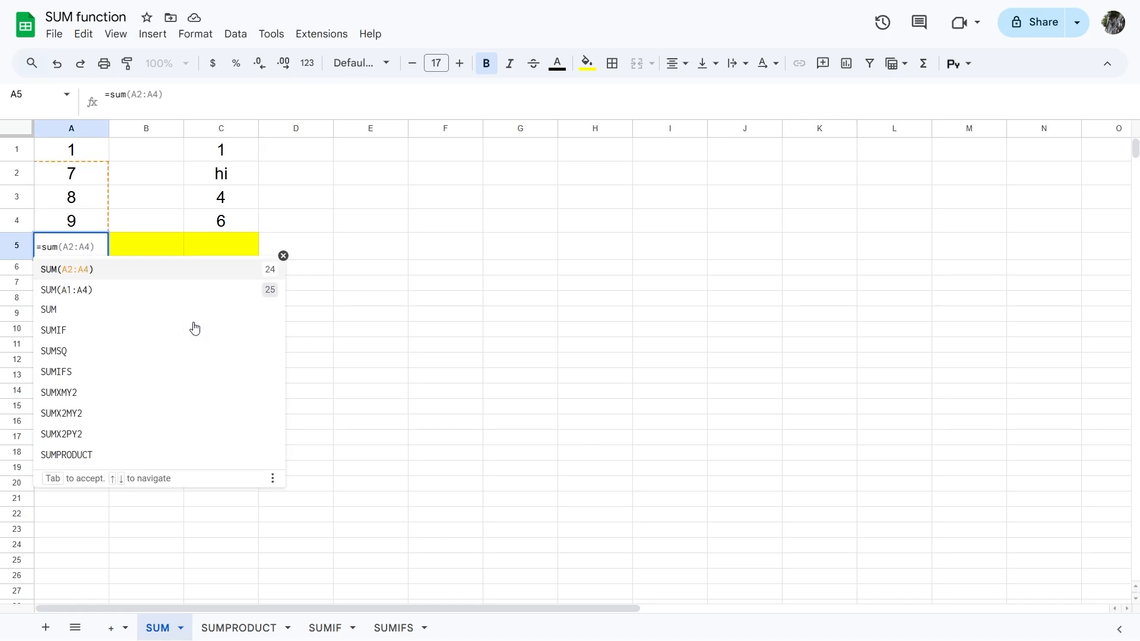
pyautogui.write('(')
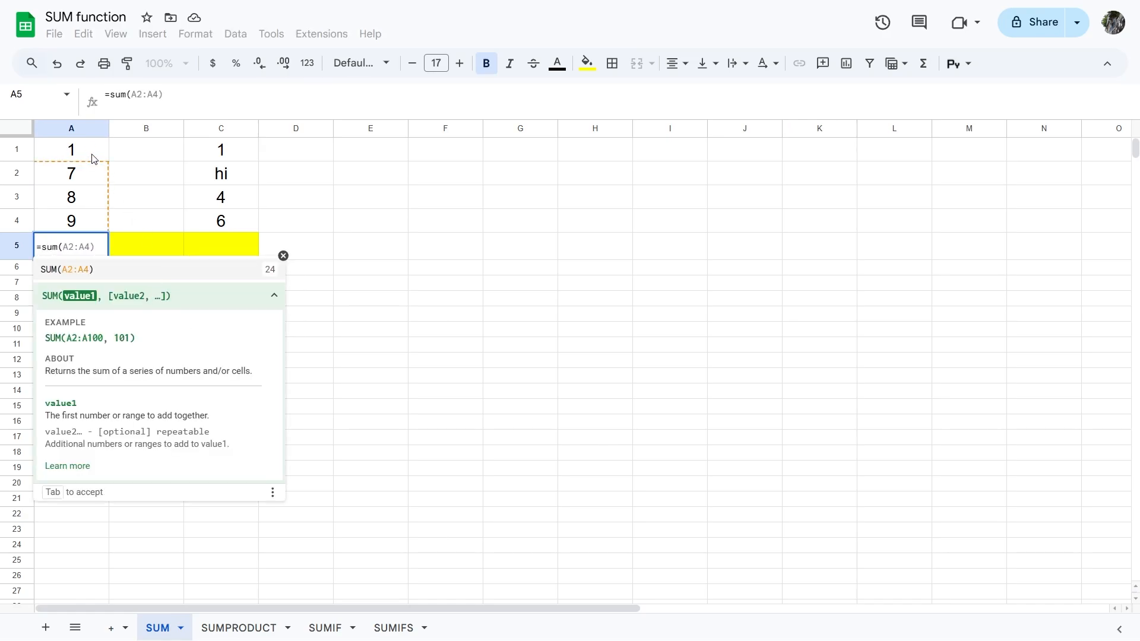
pyautogui.moveTo(92, 156); pyautogui.dragTo(82, 221)
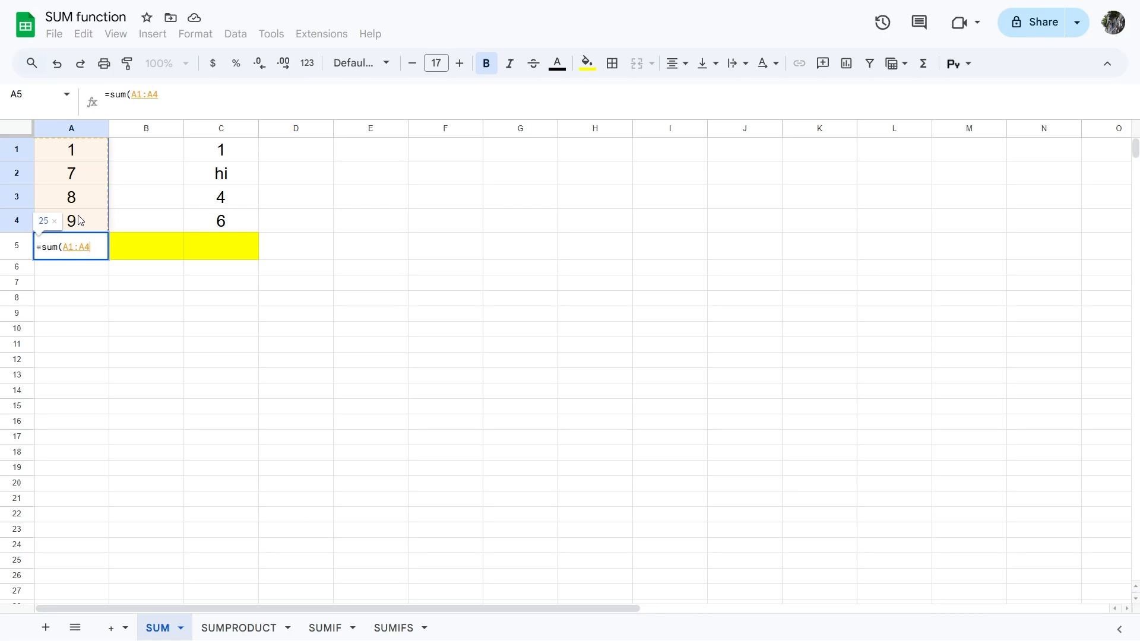
pyautogui.press('Return')
pyautogui.click(80, 221)
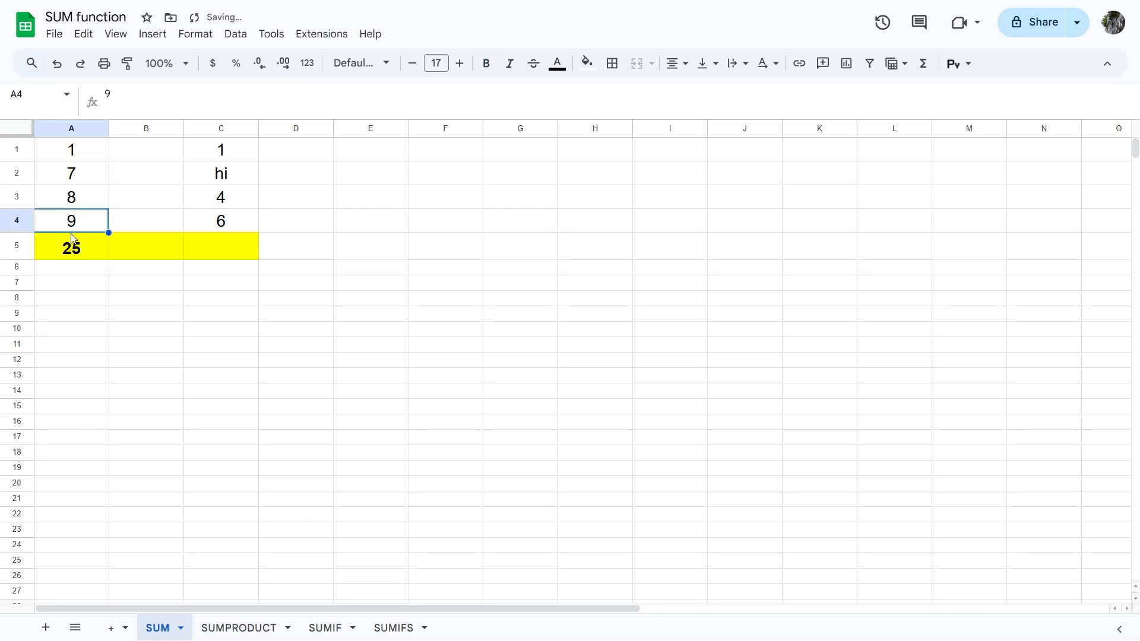
# Try to add the column C values, including the text entry, in C5 with =C1+C2+C3+C4.
pyautogui.click(234, 244)
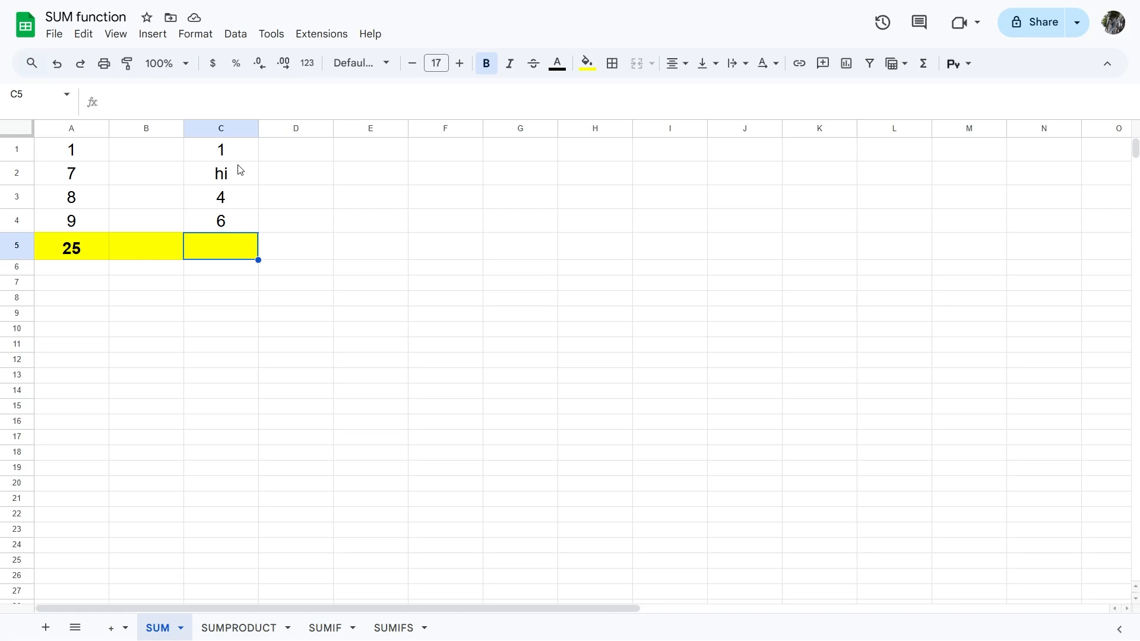
pyautogui.write('=')
pyautogui.click(237, 149)
pyautogui.write('+')
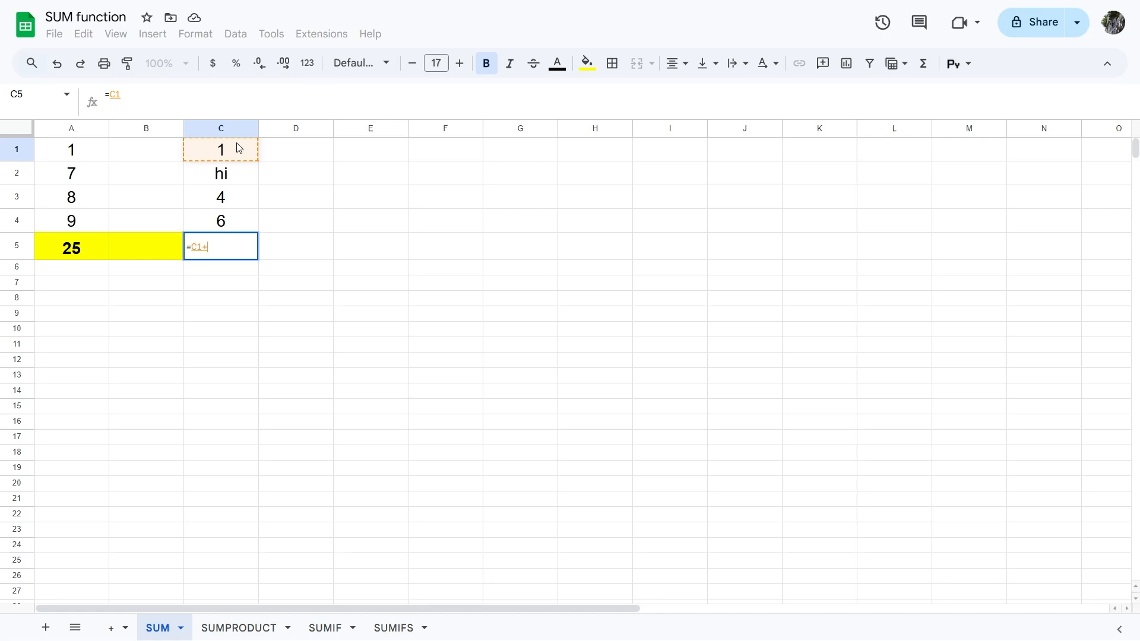
pyautogui.click(239, 180)
pyautogui.write('+')
pyautogui.click(237, 196)
pyautogui.write('+')
pyautogui.click(242, 222)
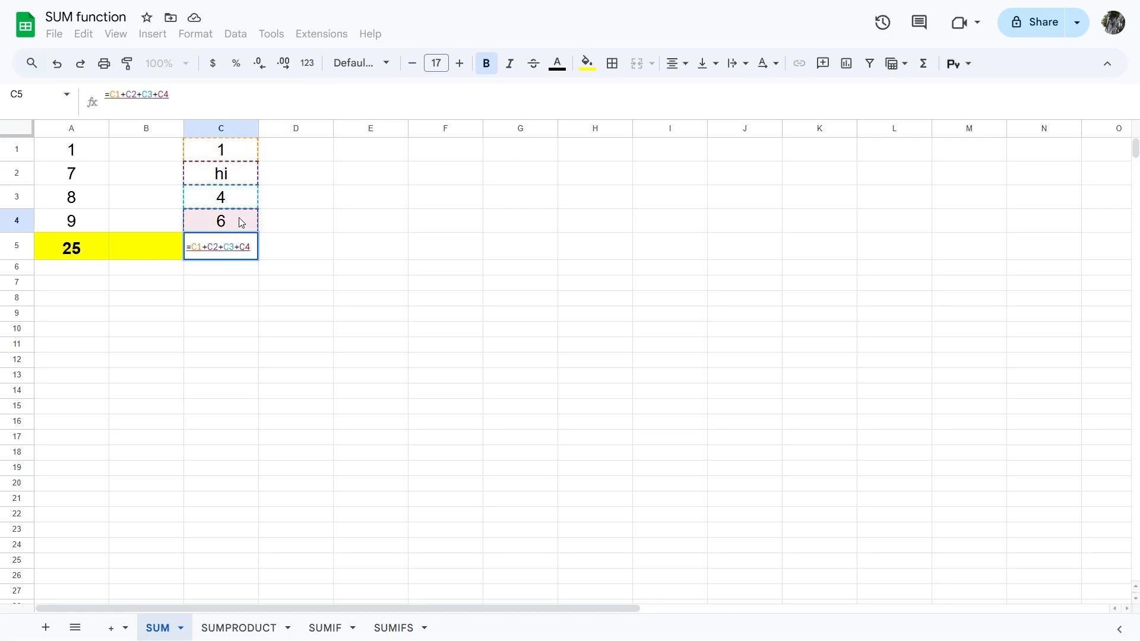
pyautogui.press('Return')
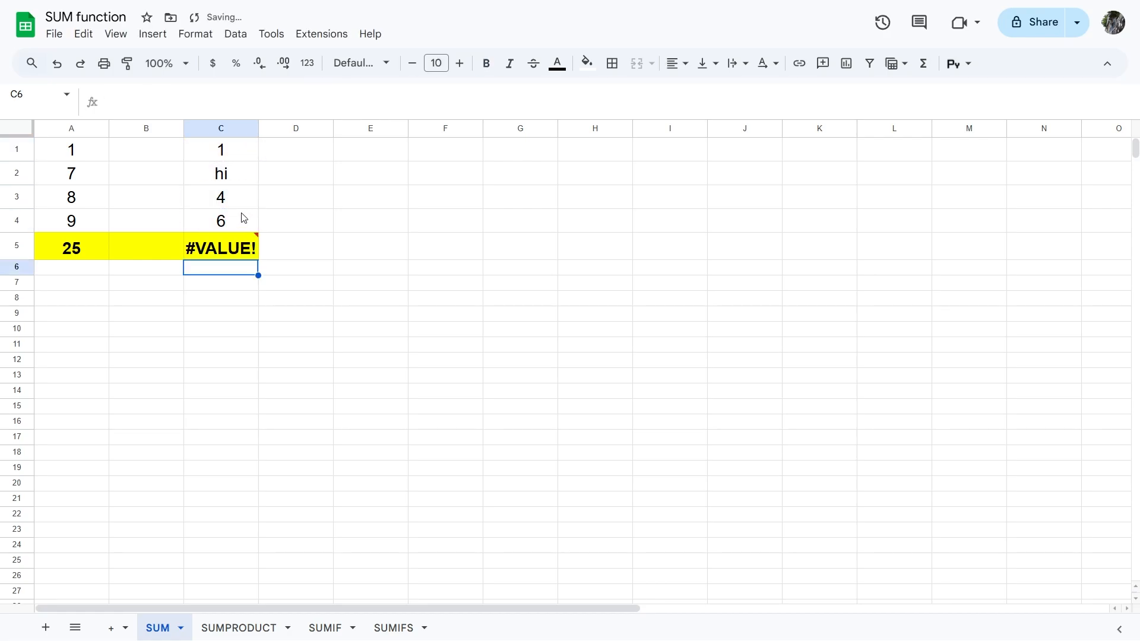
# Fill the SUM formula from A5 across to C5, replacing the addition formula there, and clear B5.
pyautogui.click(194, 249)
pyautogui.click(77, 248)
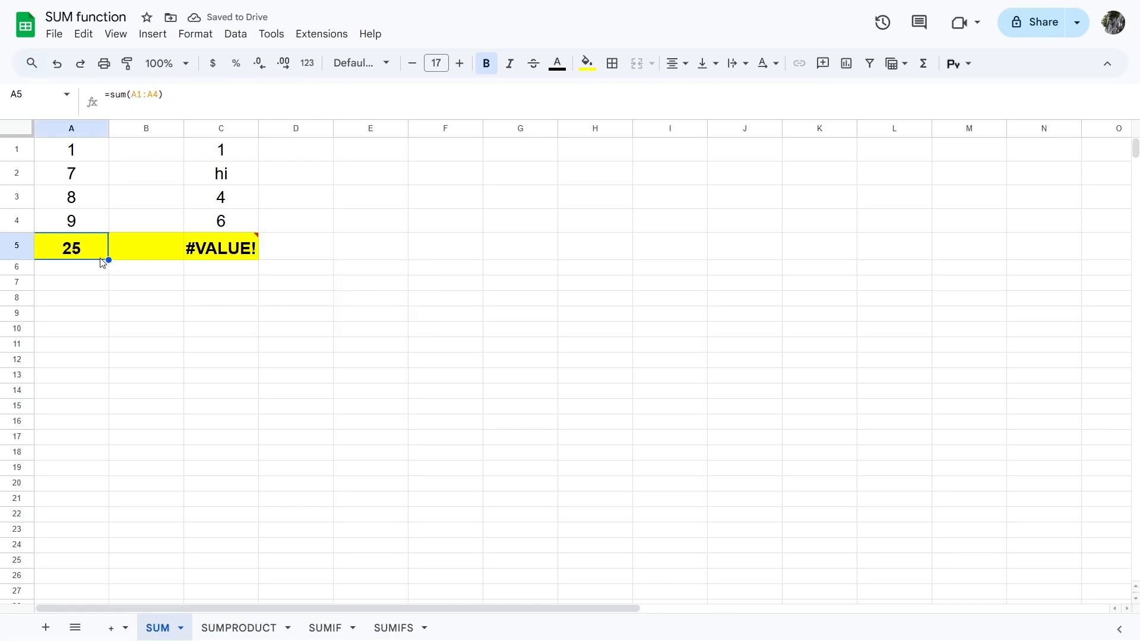
pyautogui.moveTo(108, 260); pyautogui.dragTo(221, 252)
pyautogui.click(147, 251)
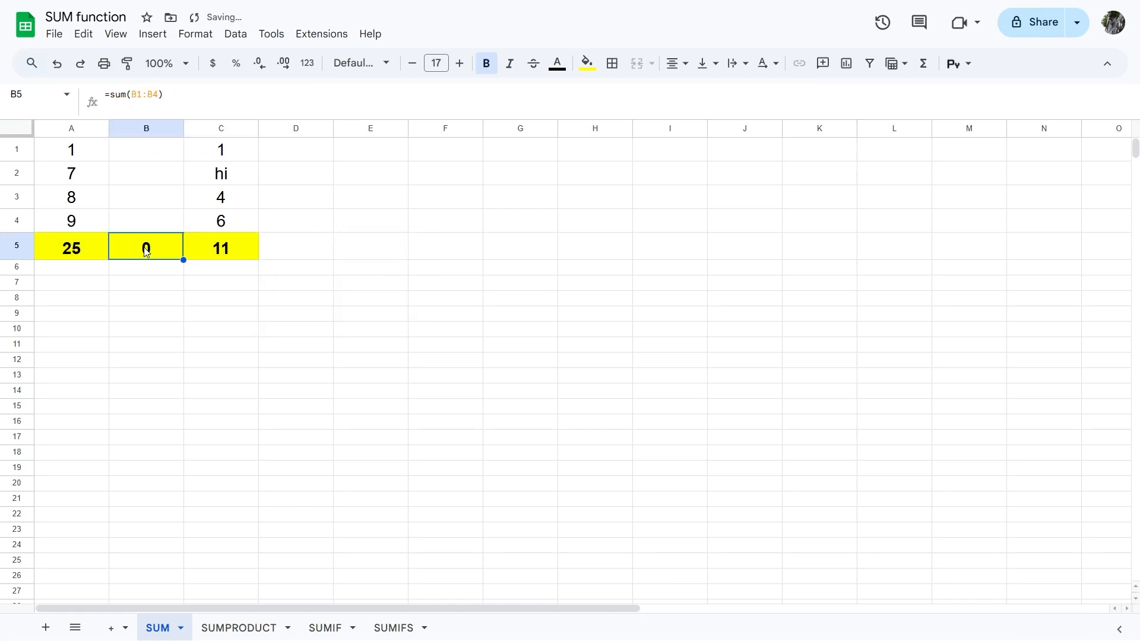
pyautogui.press('Delete')
pyautogui.click(219, 249)
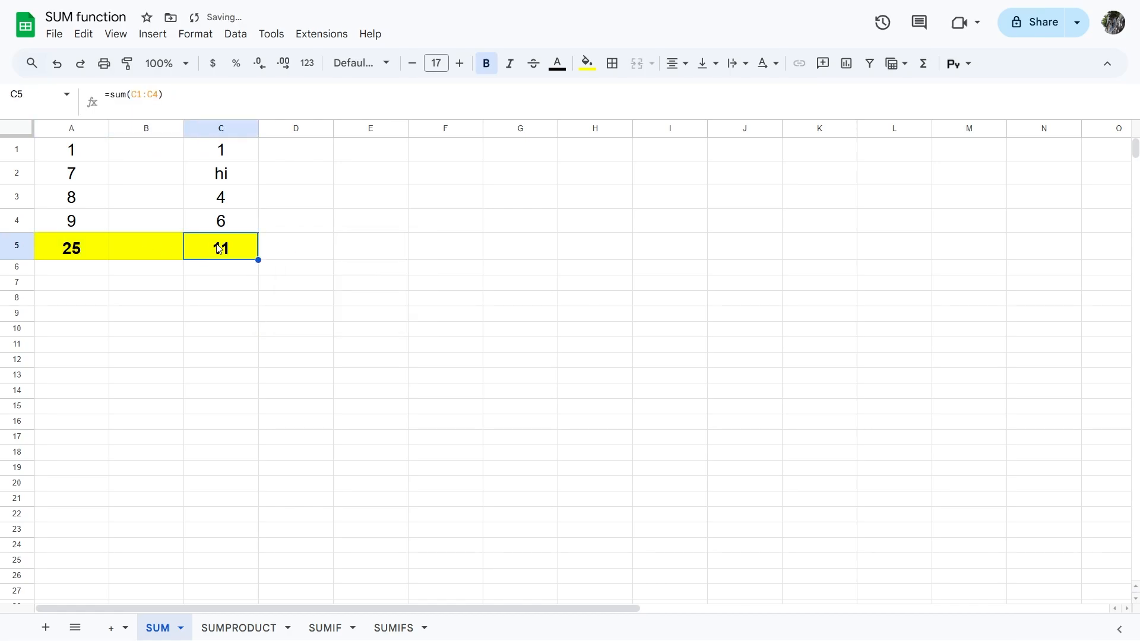
# On the SUMPRODUCT sheet, calculate the Apple revenue after discount in E2 with =B2*C2*(1-D2), without using the suggested autofill.
pyautogui.click(231, 628)
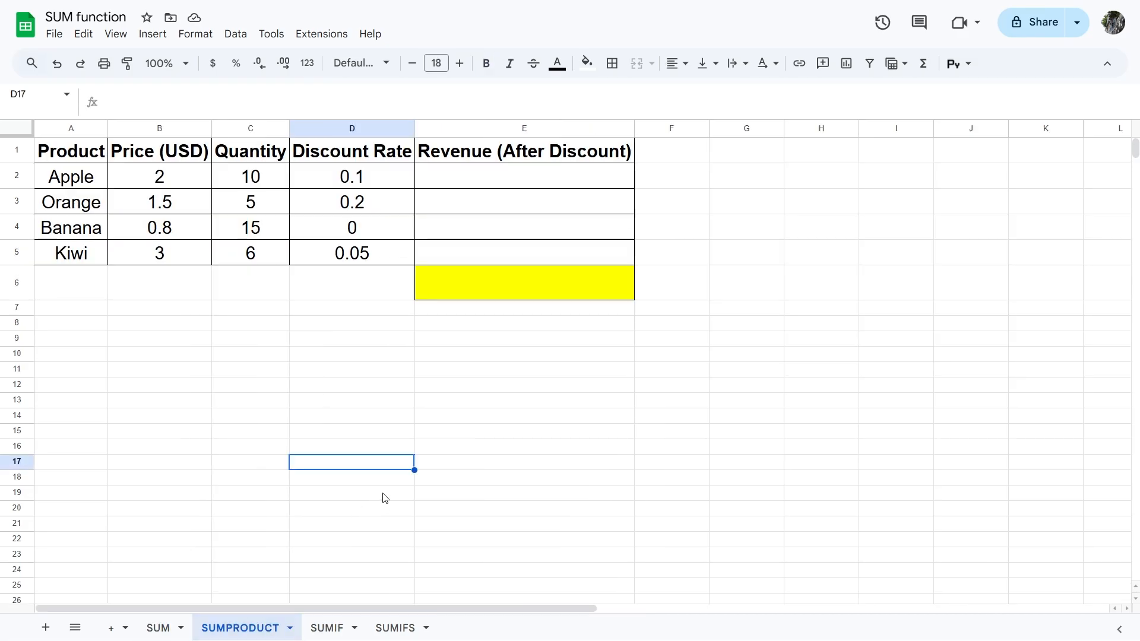
pyautogui.click(548, 174)
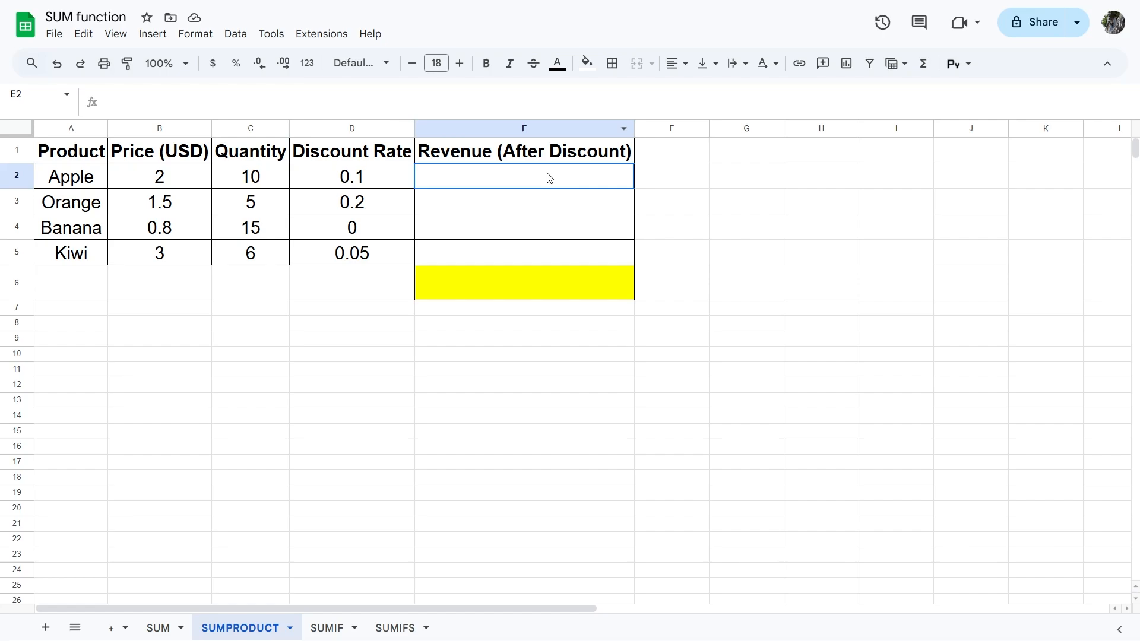
pyautogui.write('=')
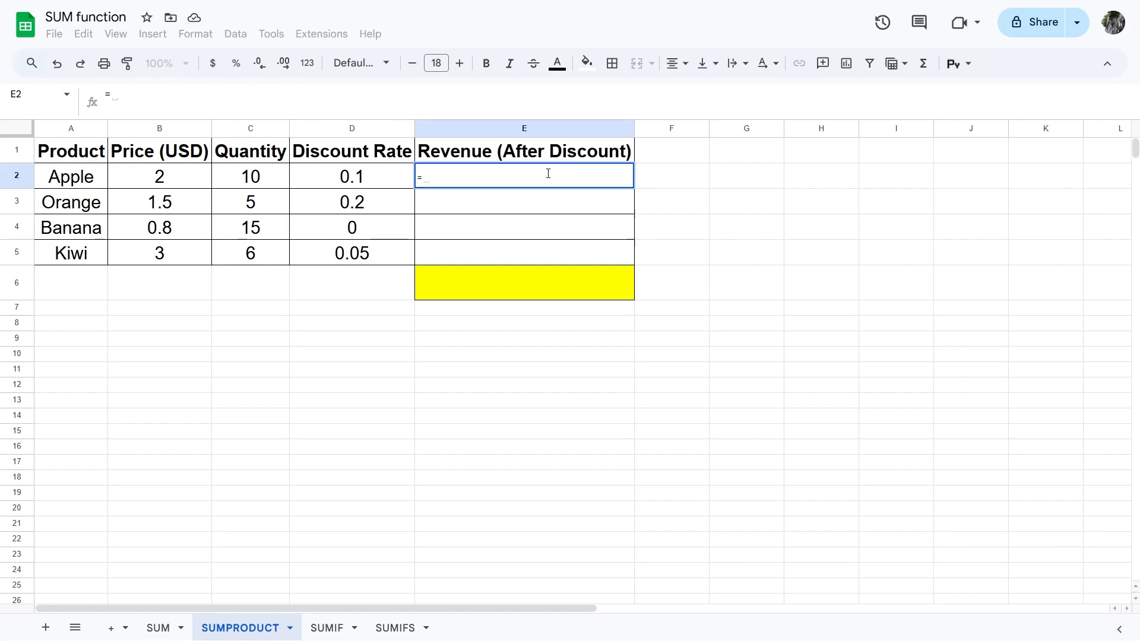
pyautogui.click(184, 181)
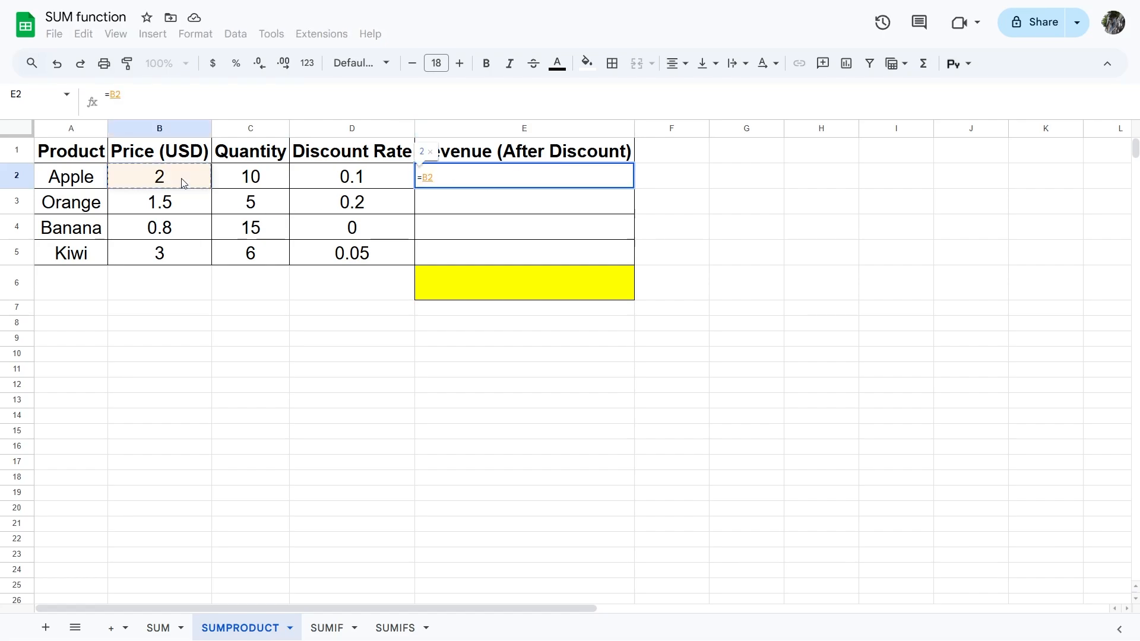
pyautogui.write('*')
pyautogui.click(264, 175)
pyautogui.write('*')
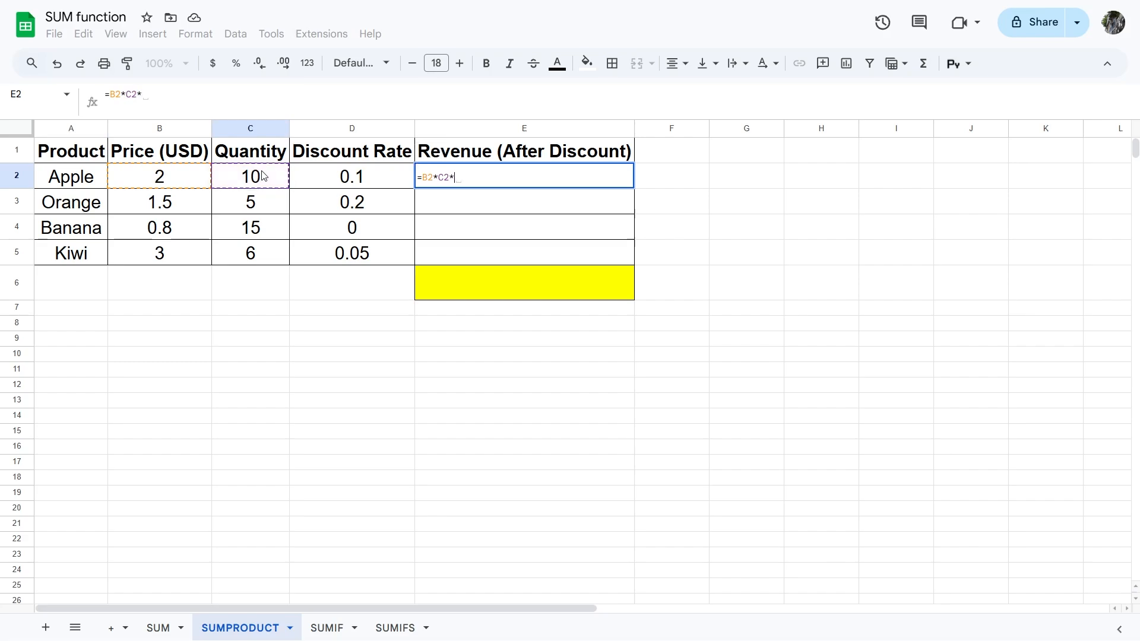
pyautogui.write('(1-')
pyautogui.click(343, 176)
pyautogui.write(')')
pyautogui.press('Return')
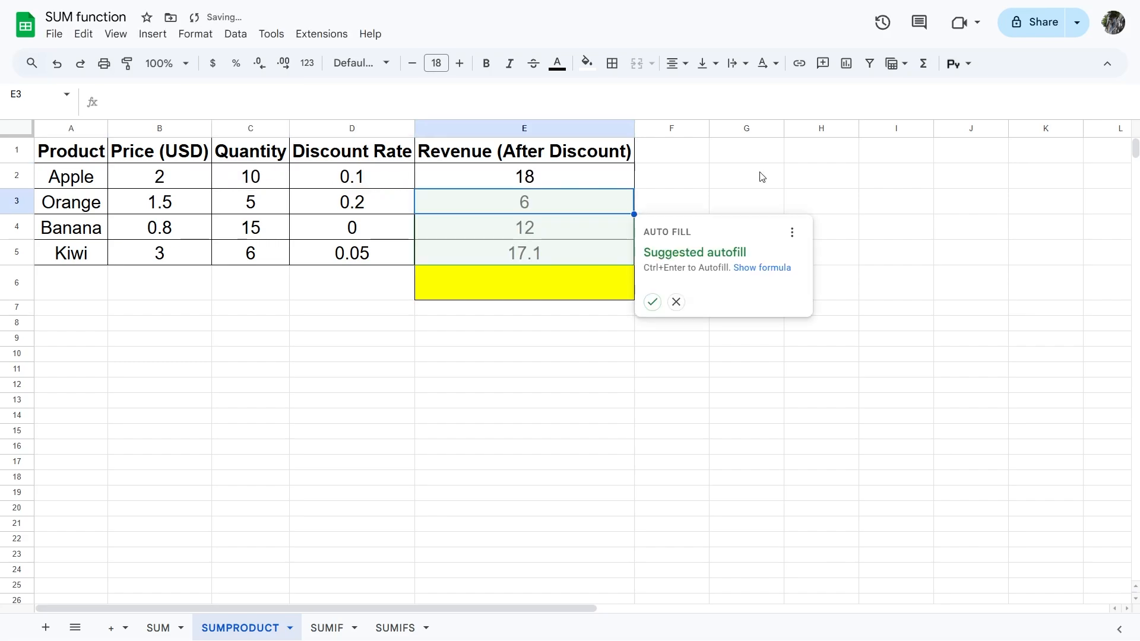
pyautogui.press('Return')
# Fill the revenue formula from E2 down to E5 and total the column in E6 with =SUM(E2:E5).
pyautogui.click(613, 180)
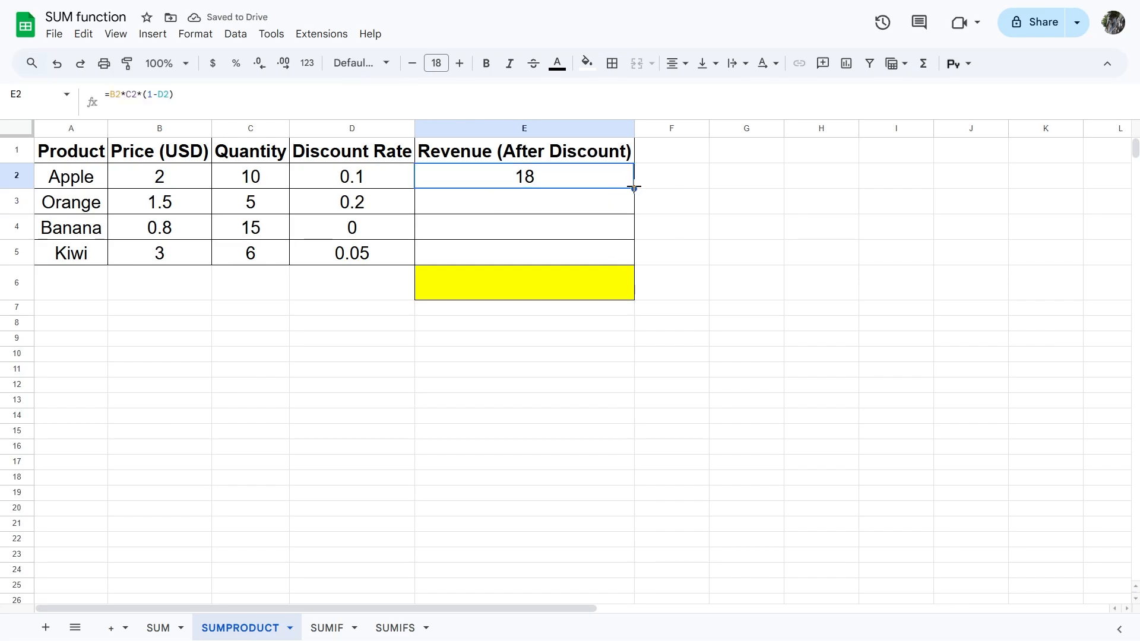
pyautogui.moveTo(633, 188); pyautogui.dragTo(624, 262)
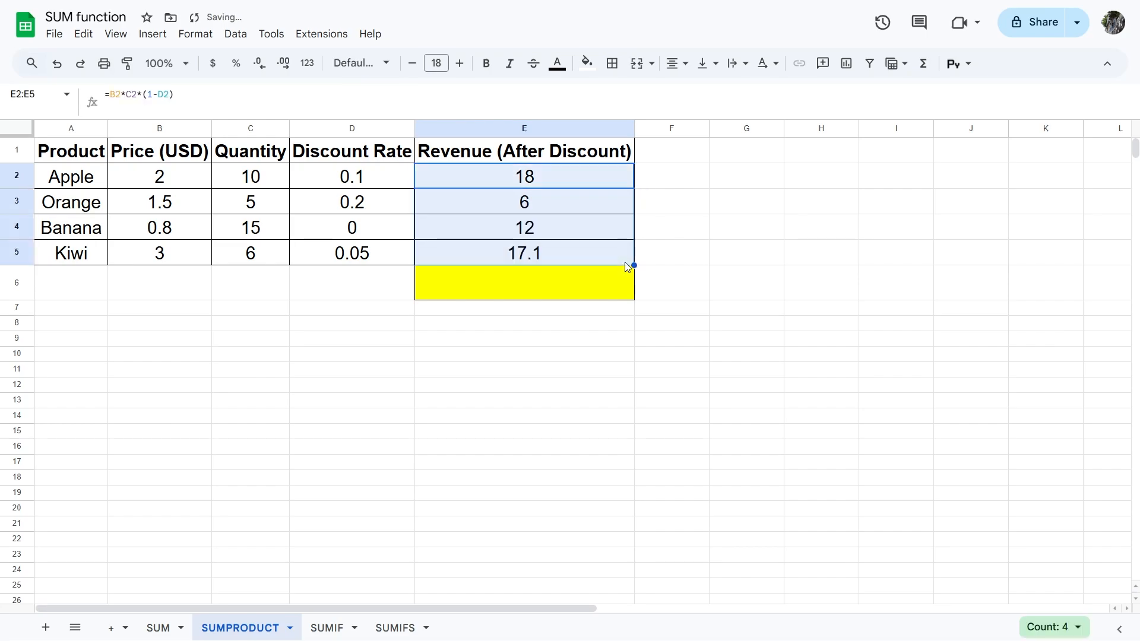
pyautogui.click(561, 283)
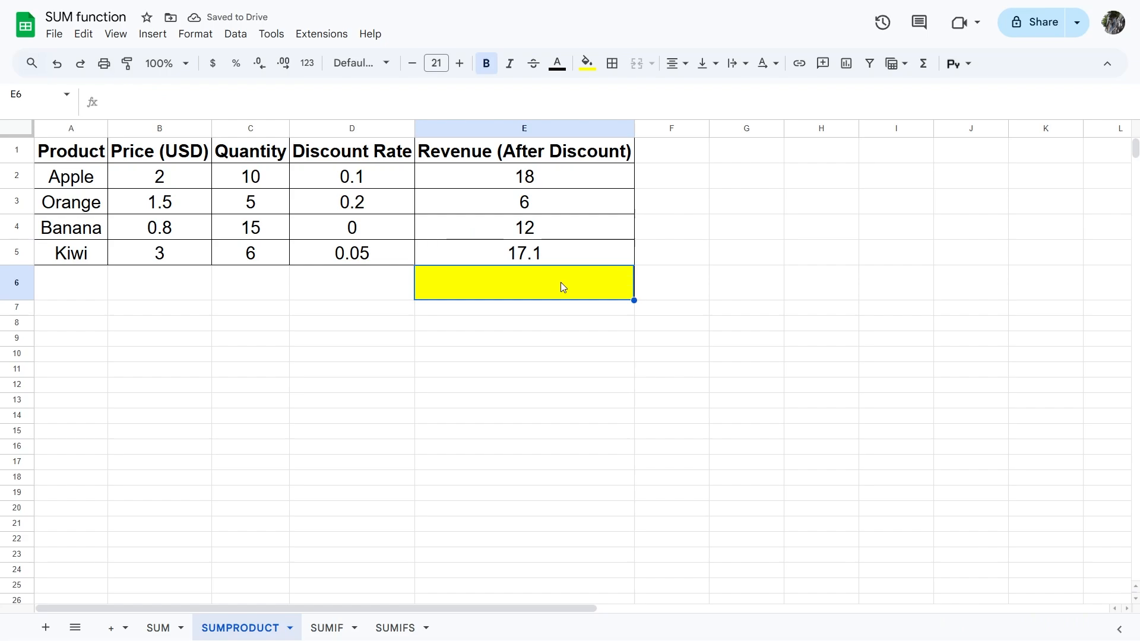
pyautogui.write('=')
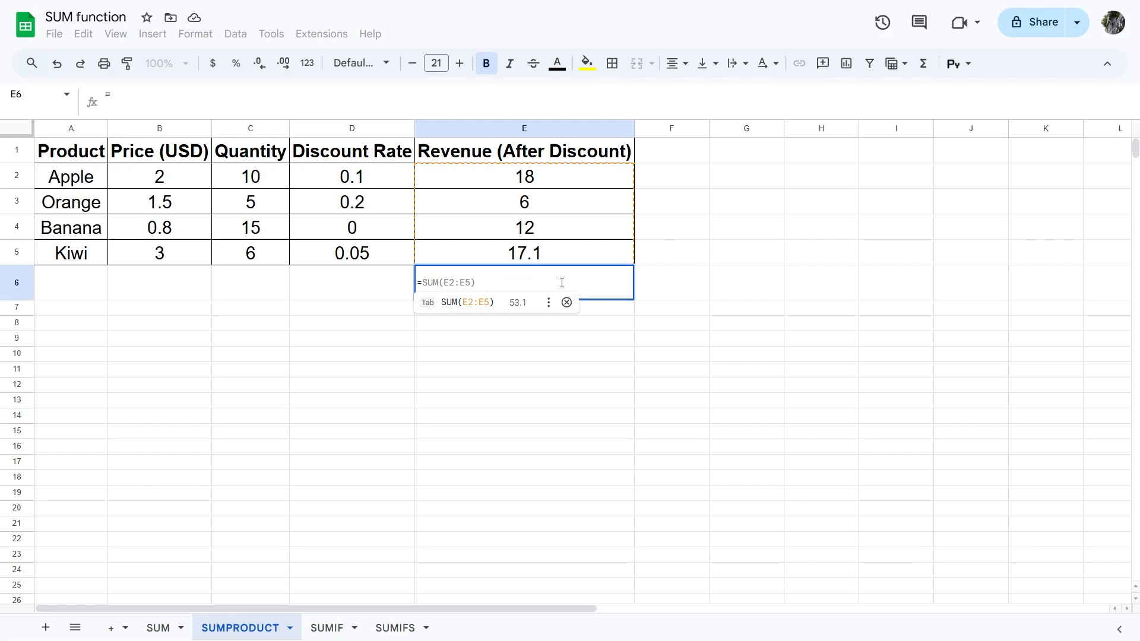
pyautogui.press('Tab')
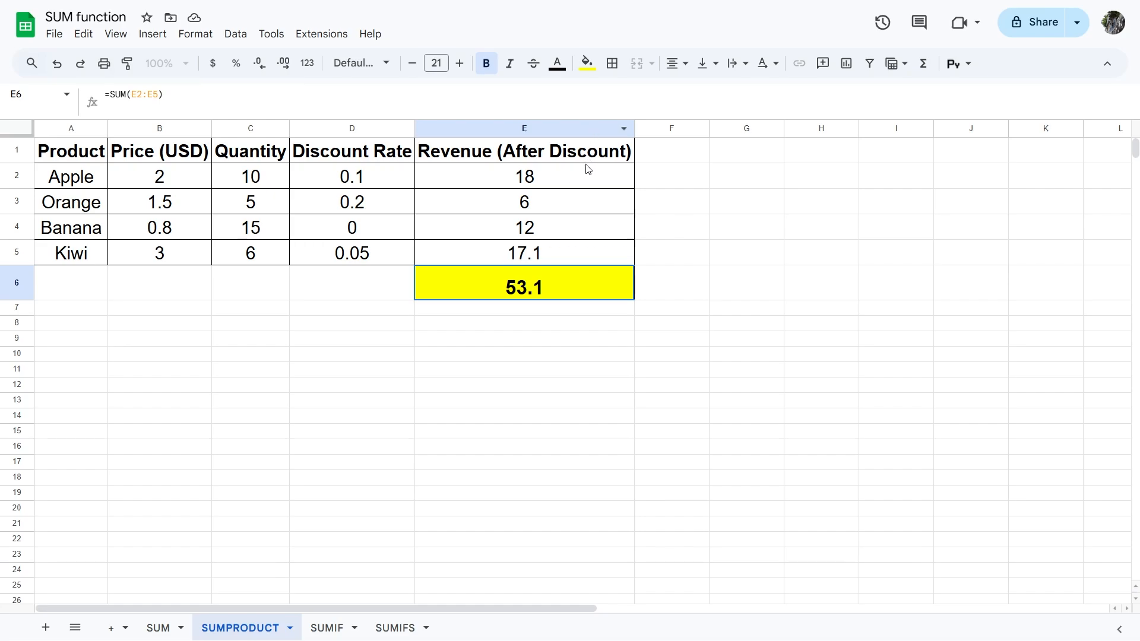
# Clear E1:E6 and calculate the total discounted revenue in E6 with =SUMPRODUCT(B2:B5,C2:C5,1-D2:D5).
pyautogui.moveTo(586, 156); pyautogui.dragTo(574, 285)
pyautogui.press('Delete')
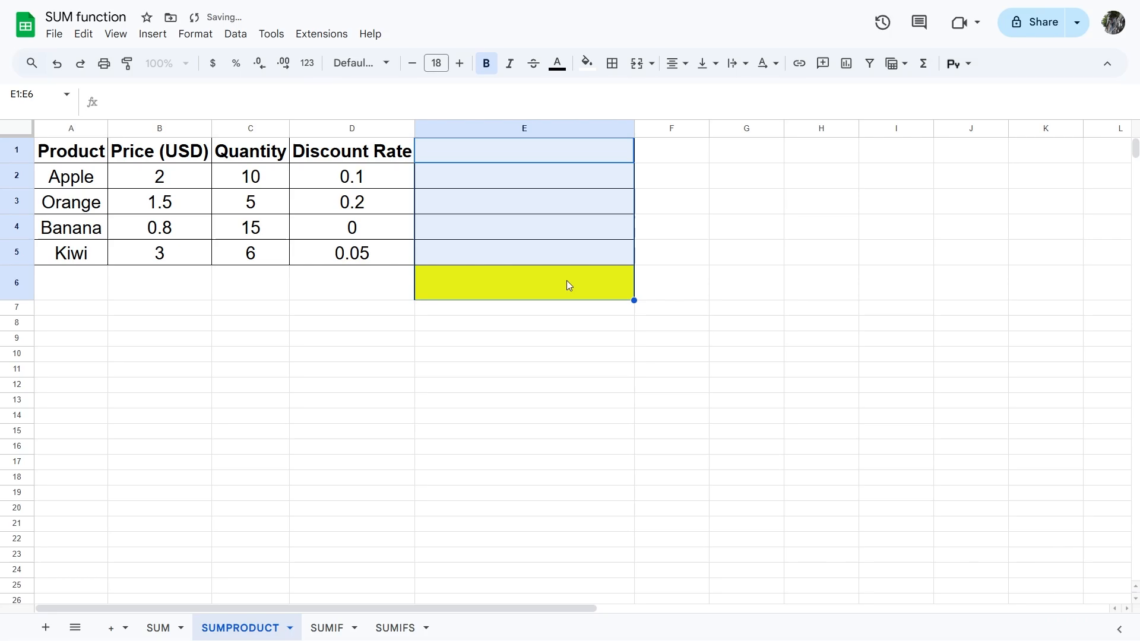
pyautogui.click(558, 277)
pyautogui.write('=S')
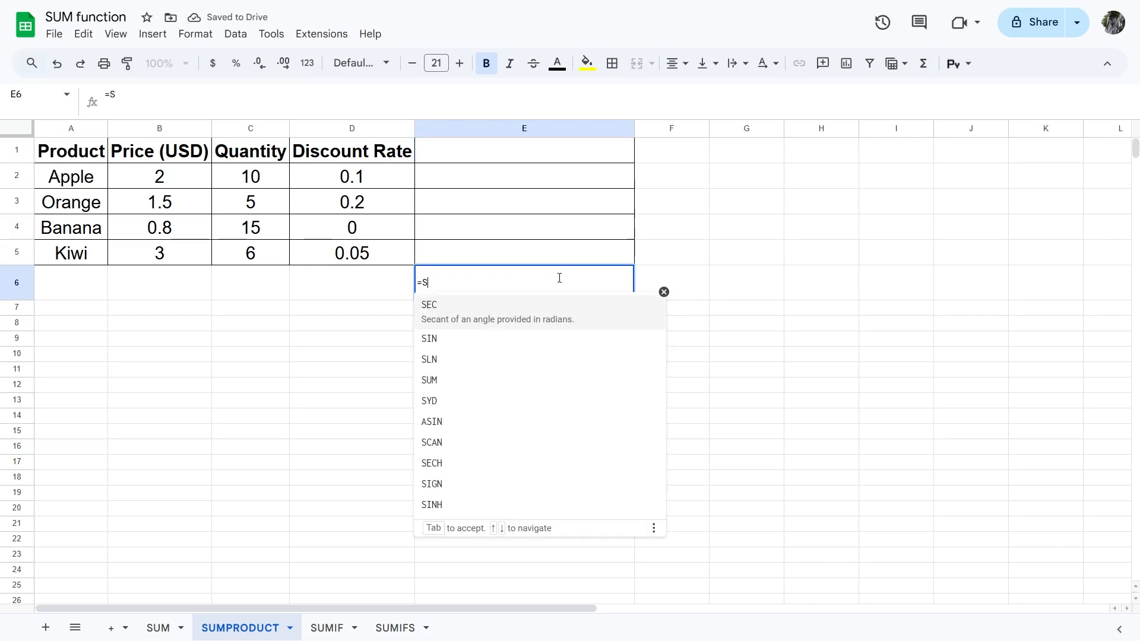
pyautogui.write('Ump')
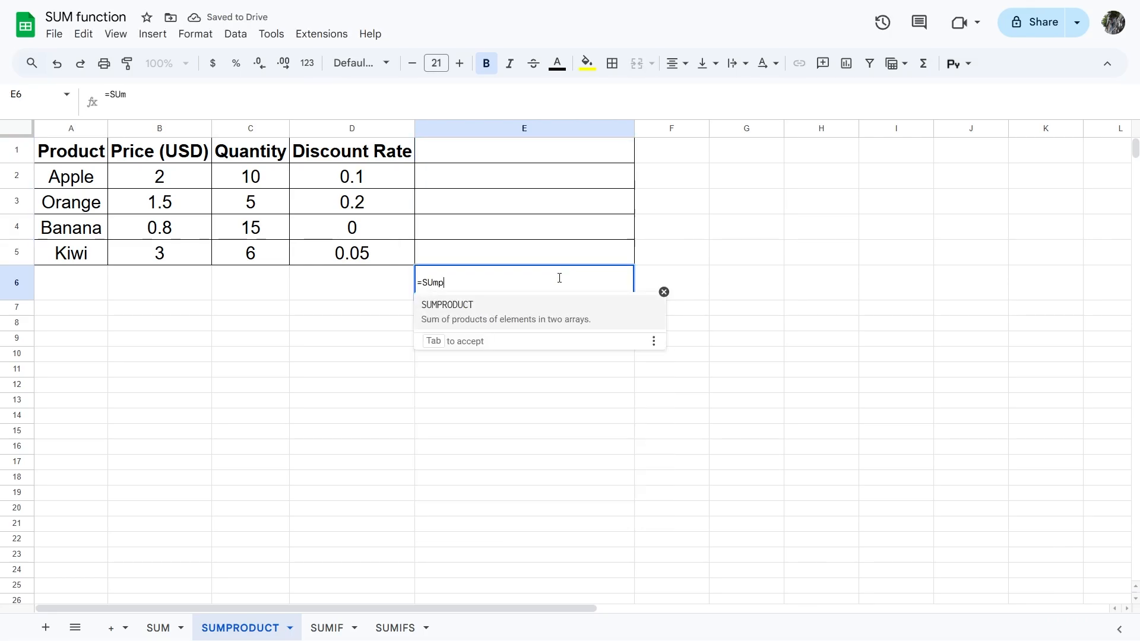
pyautogui.click(424, 320)
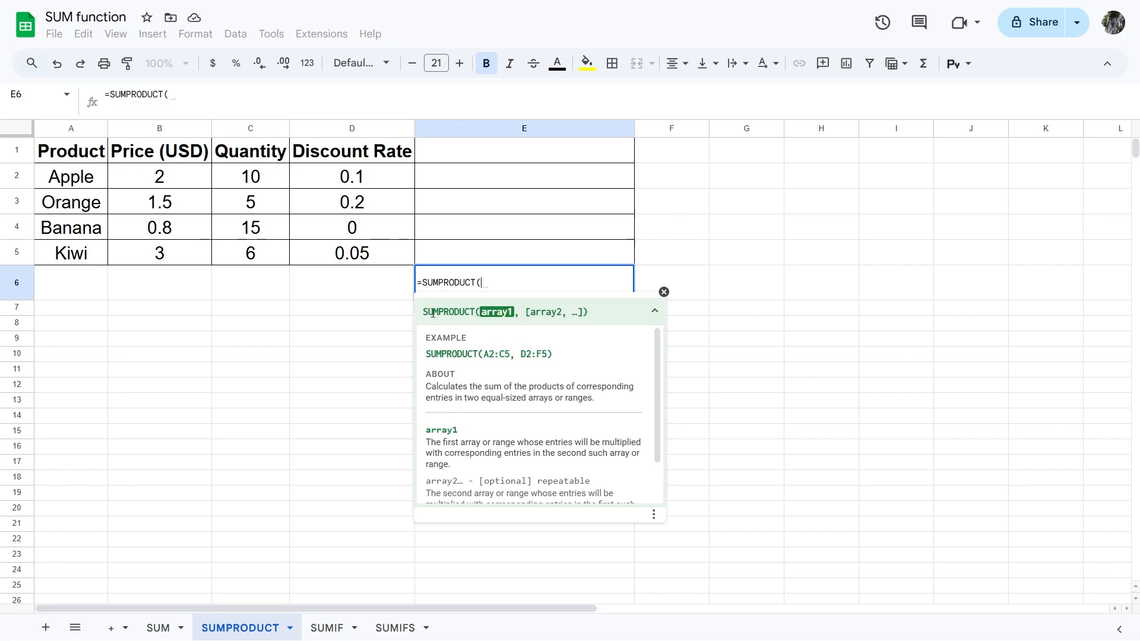
pyautogui.moveTo(150, 182); pyautogui.dragTo(182, 260)
pyautogui.write(',')
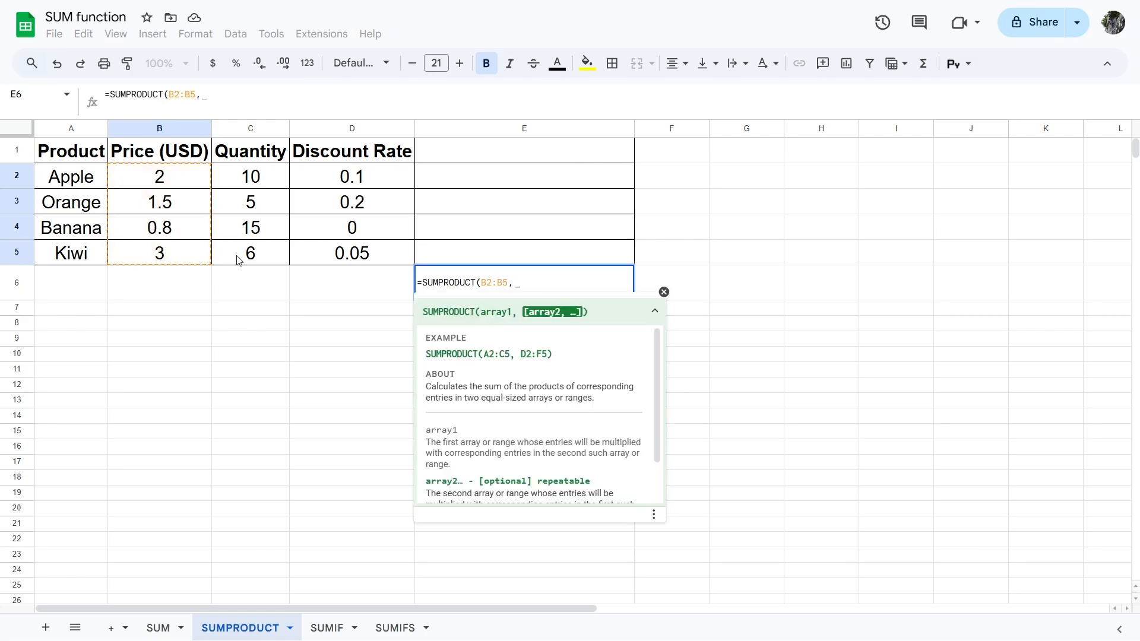
pyautogui.moveTo(271, 172); pyautogui.dragTo(266, 251)
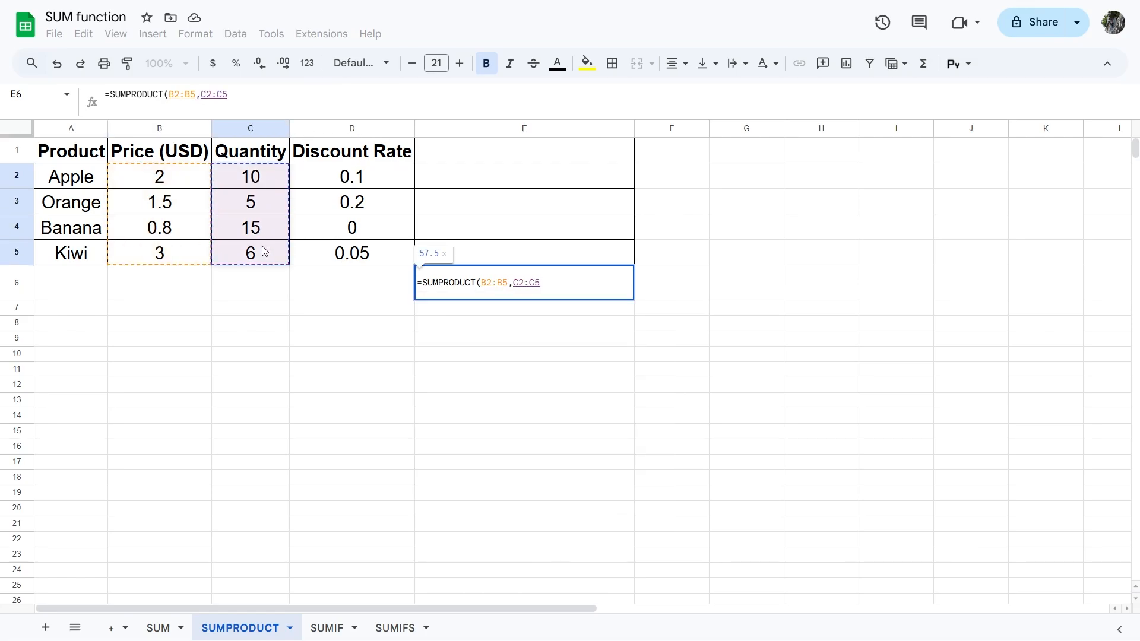
pyautogui.write(',')
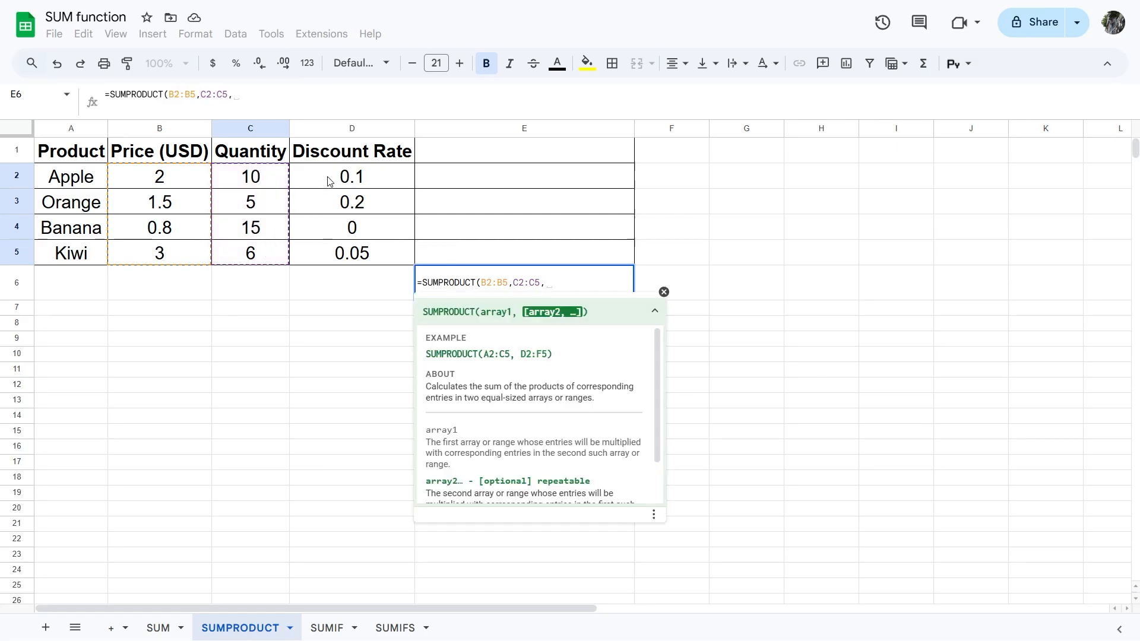
pyautogui.write('1-')
pyautogui.moveTo(330, 181); pyautogui.dragTo(331, 256)
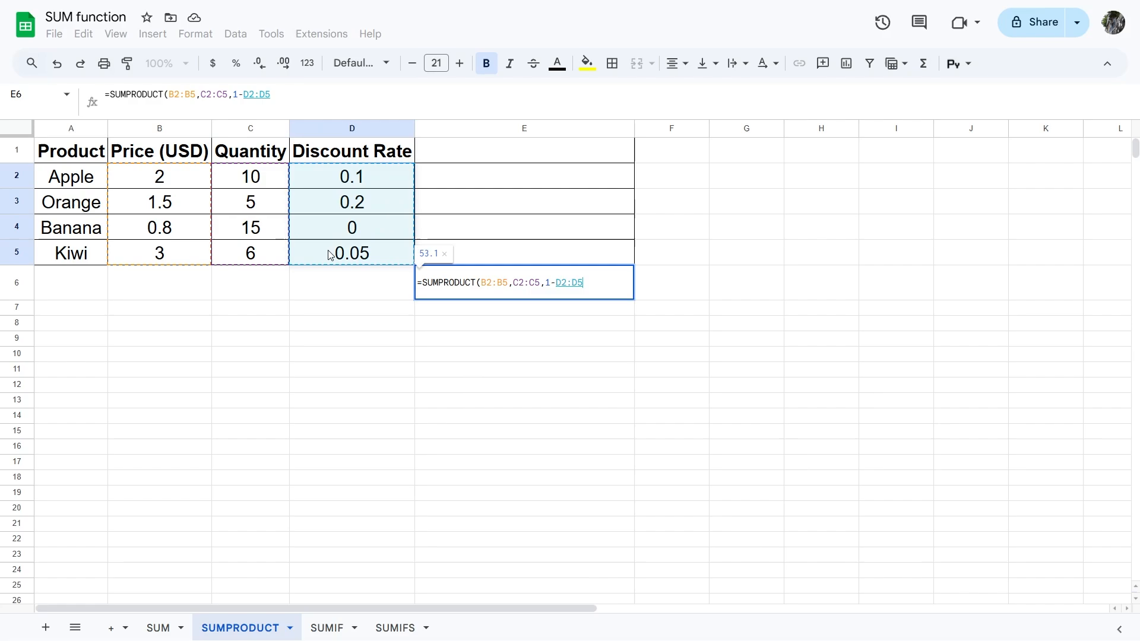
pyautogui.press('Return')
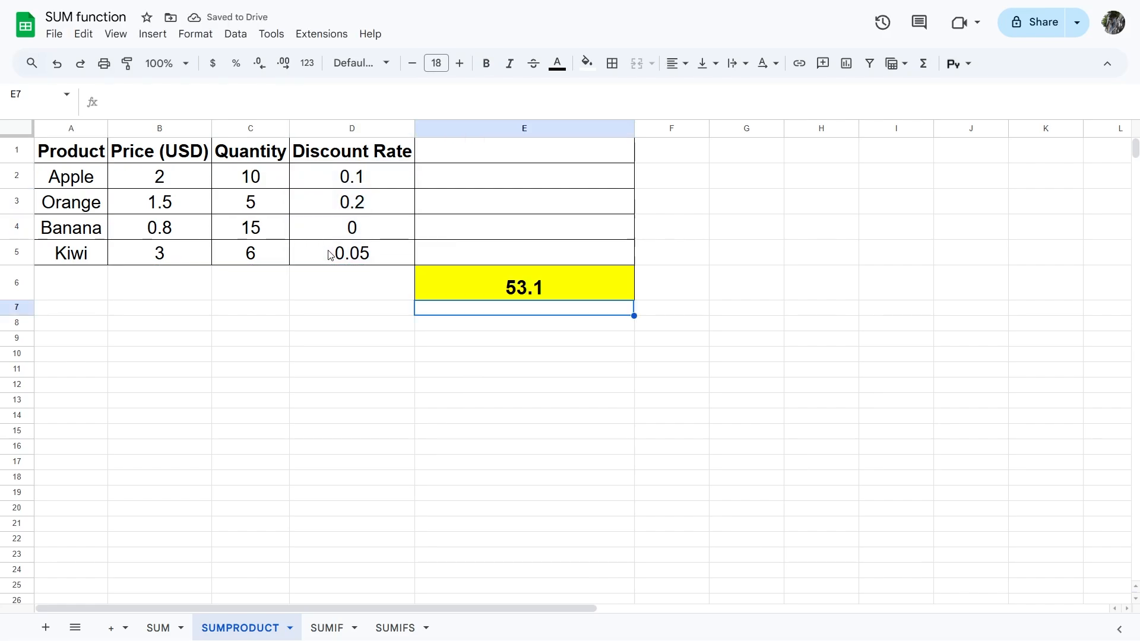
pyautogui.click(590, 283)
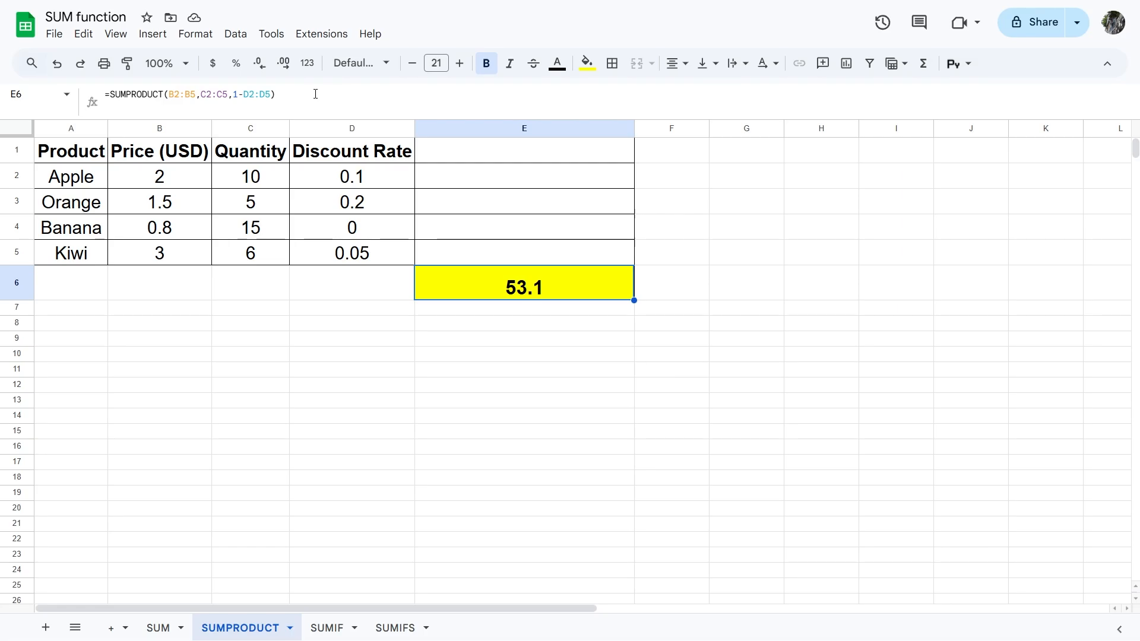
# On the SUMIF sheet, total the Apple revenue in D9 with =SUMIF(B2:B7, "Apple",D2:D7).
pyautogui.click(326, 628)
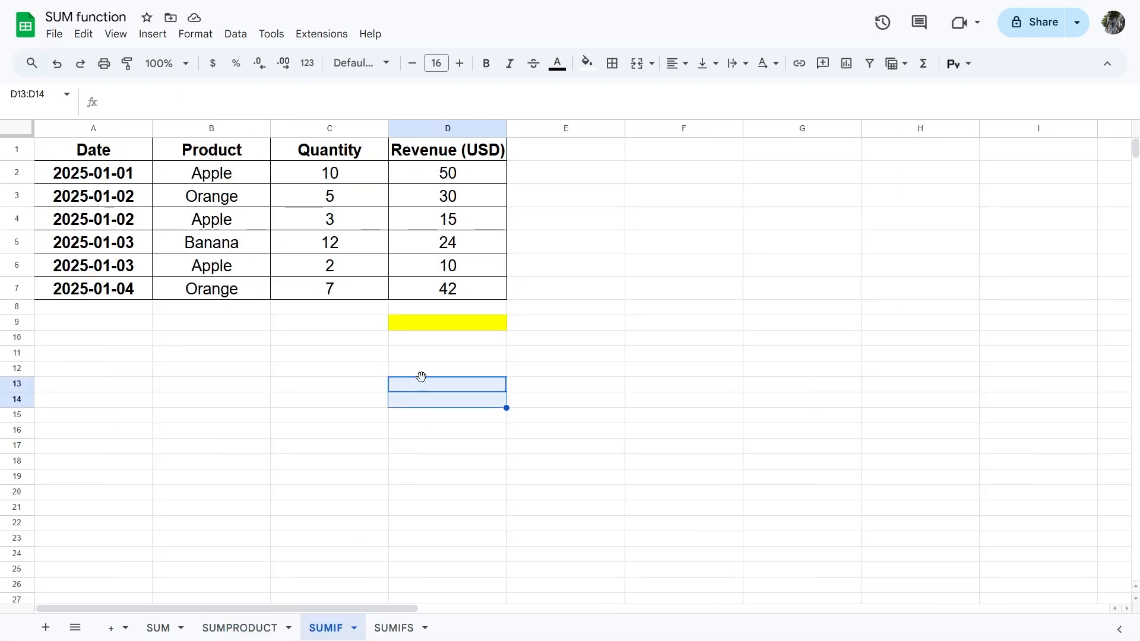
pyautogui.click(427, 325)
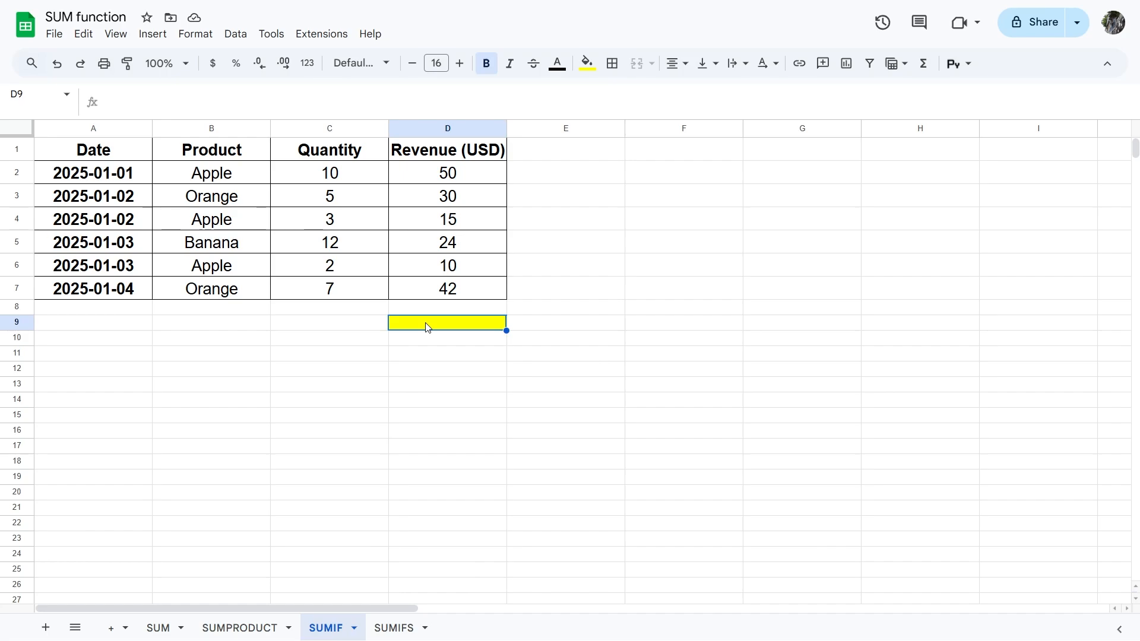
pyautogui.write('=SUMI')
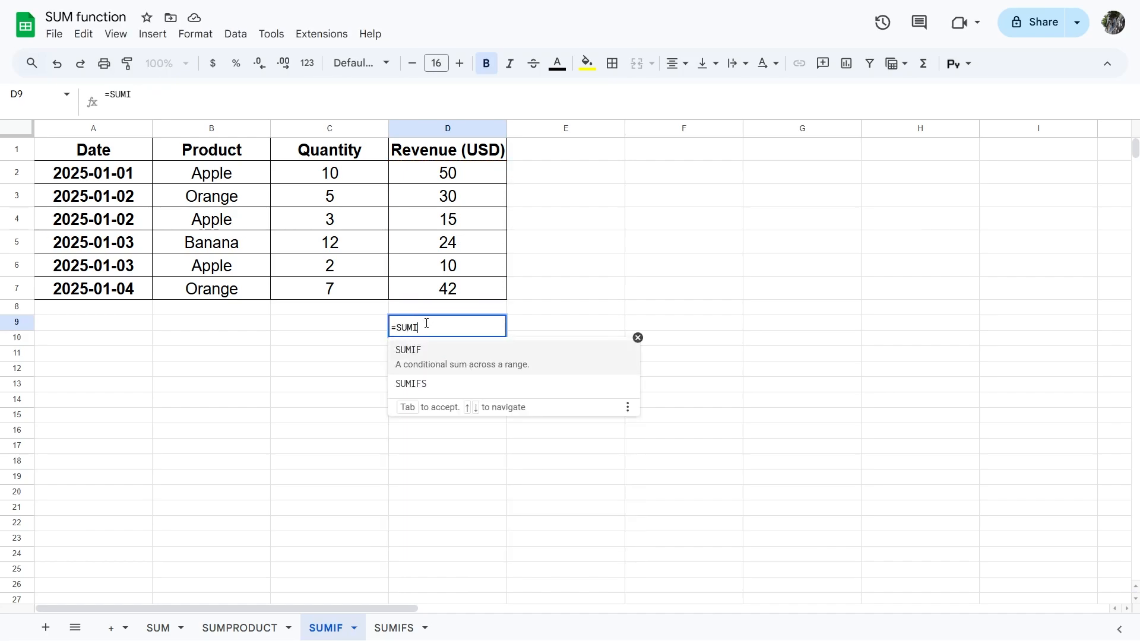
pyautogui.click(430, 350)
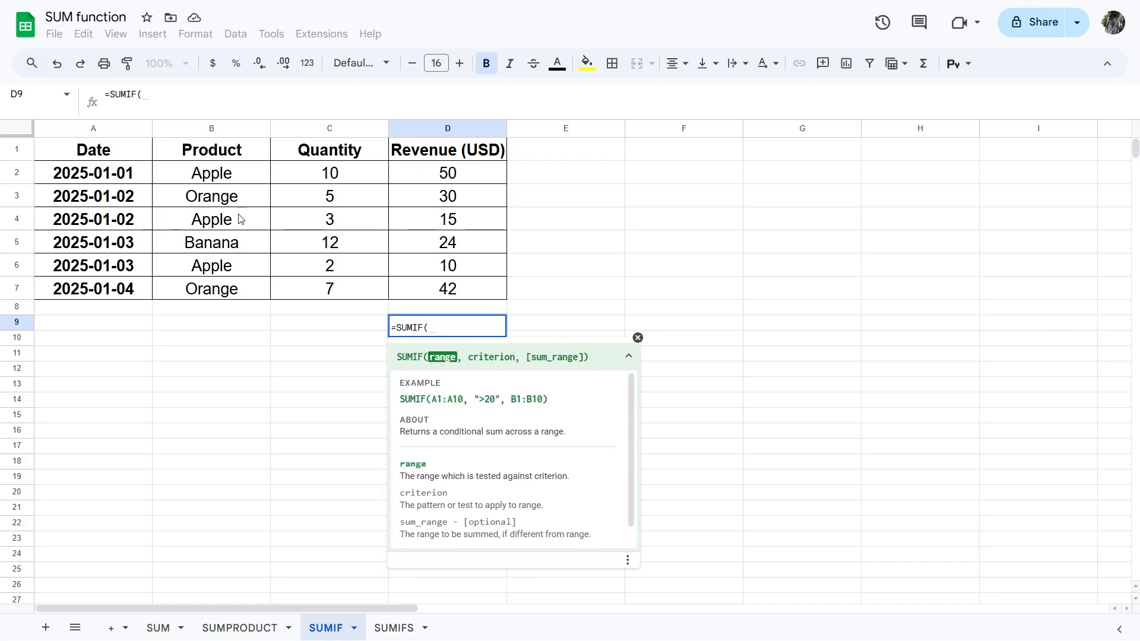
pyautogui.moveTo(211, 174); pyautogui.dragTo(207, 289)
pyautogui.write(', ')
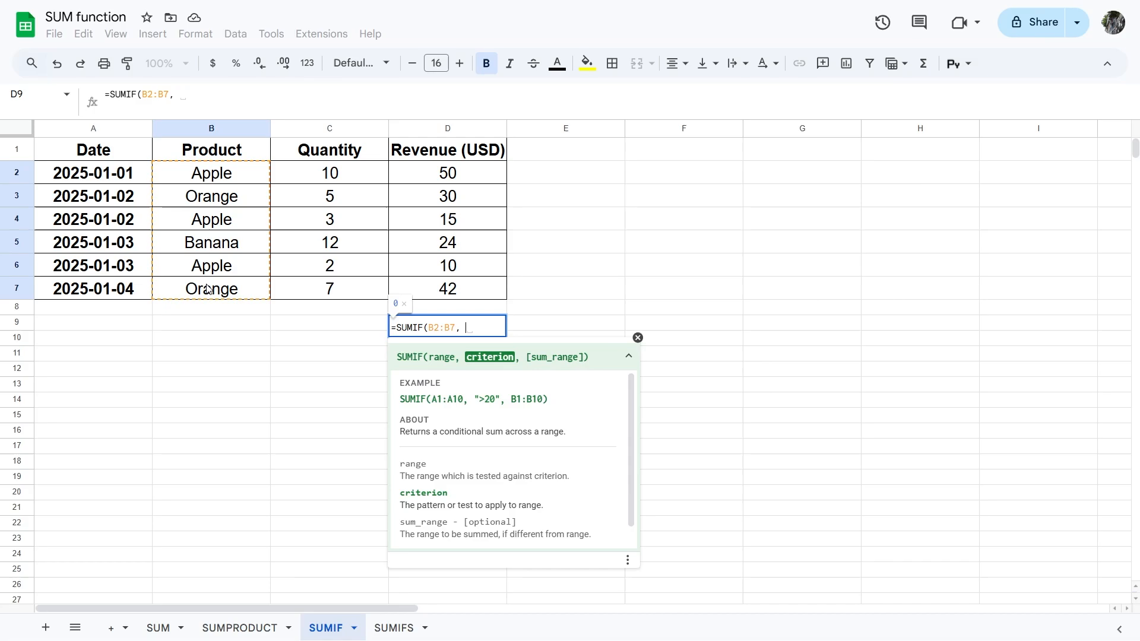
pyautogui.write('""Apple')
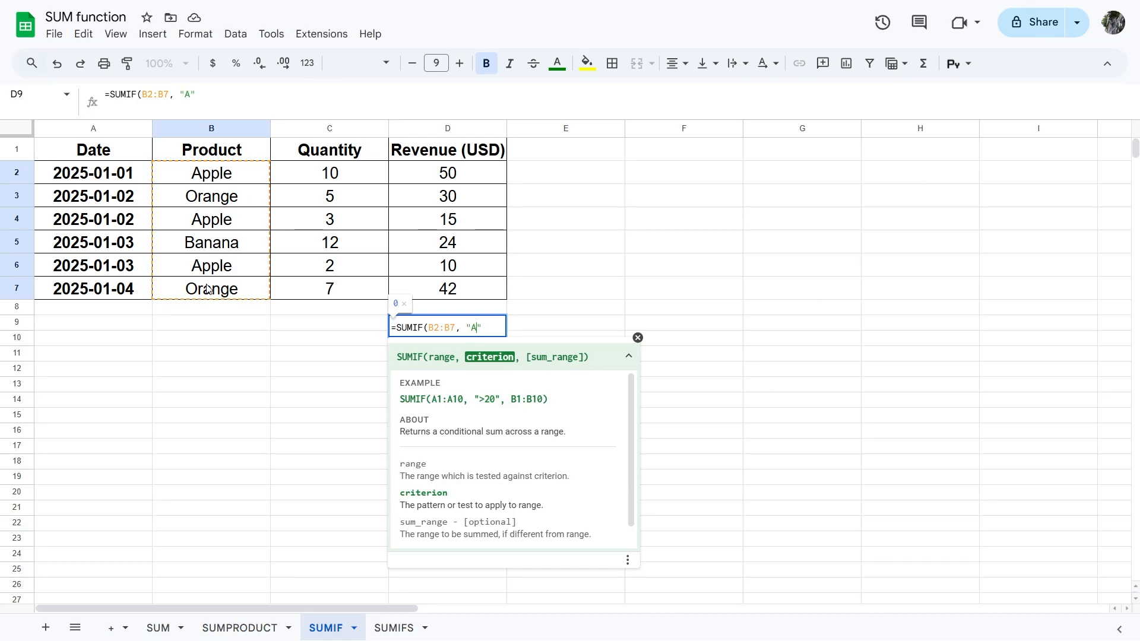
pyautogui.press('Right')
pyautogui.write(',')
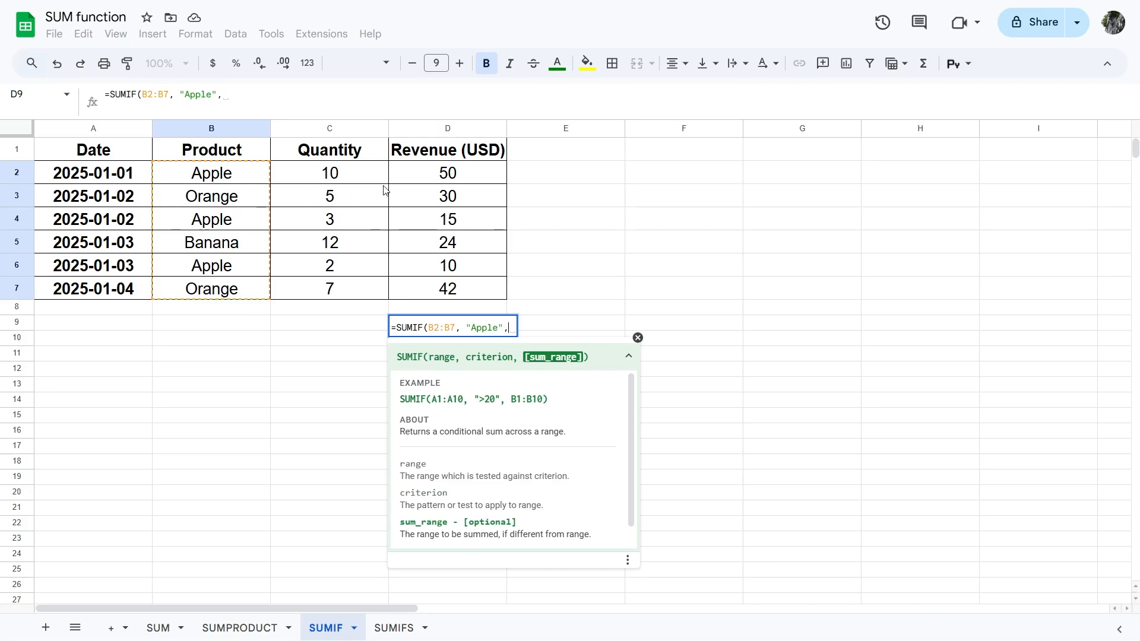
pyautogui.moveTo(424, 182); pyautogui.dragTo(436, 278)
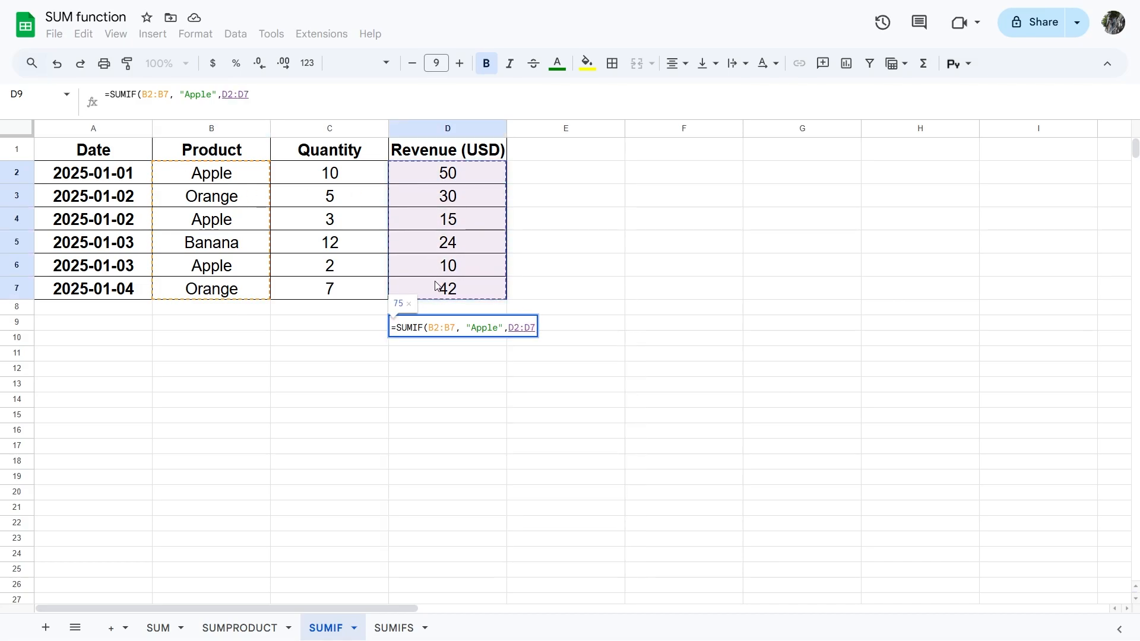
pyautogui.press('Return')
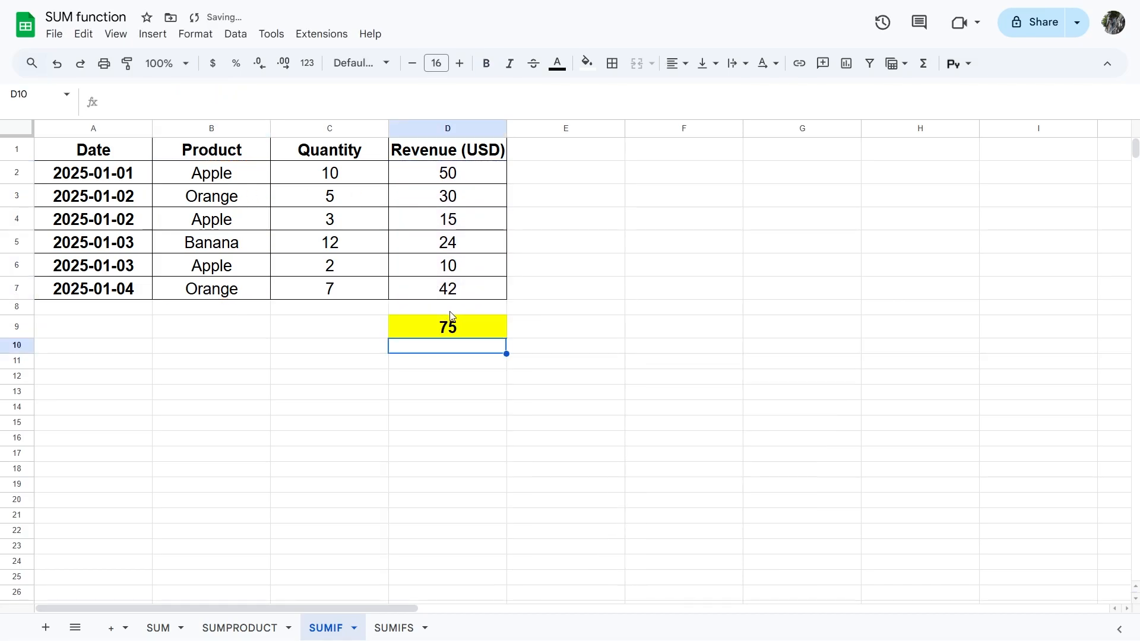
# Review the SUMIF formula in D9 against the Apple entries in the Product column and their revenue cells D2, D4 and D6.
pyautogui.click(461, 326)
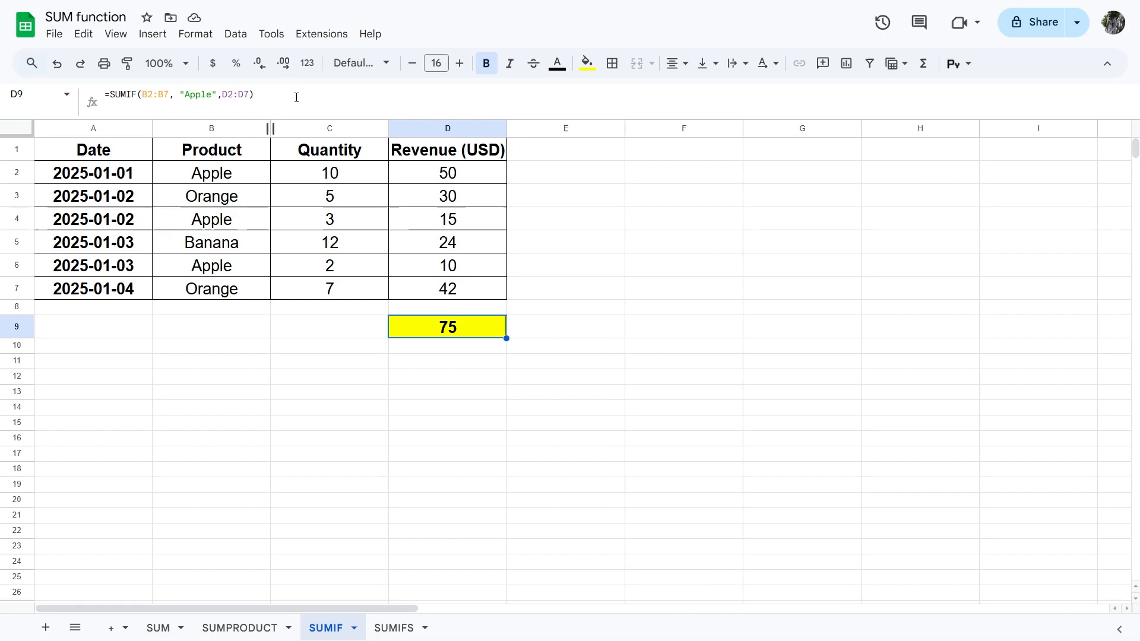
pyautogui.click(254, 174)
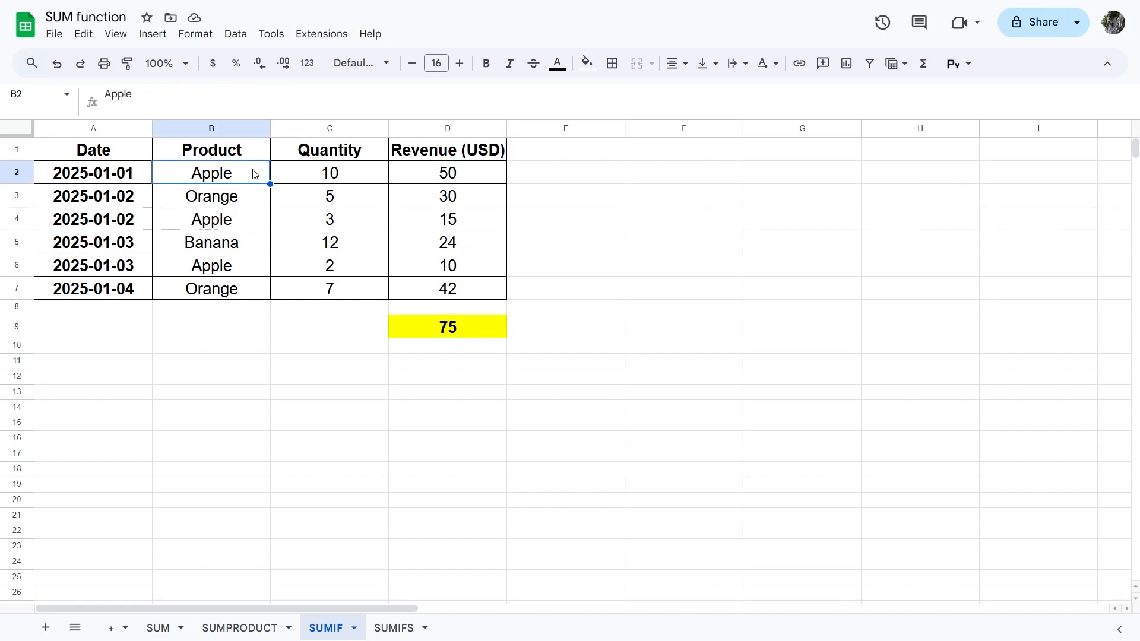
pyautogui.click(241, 222)
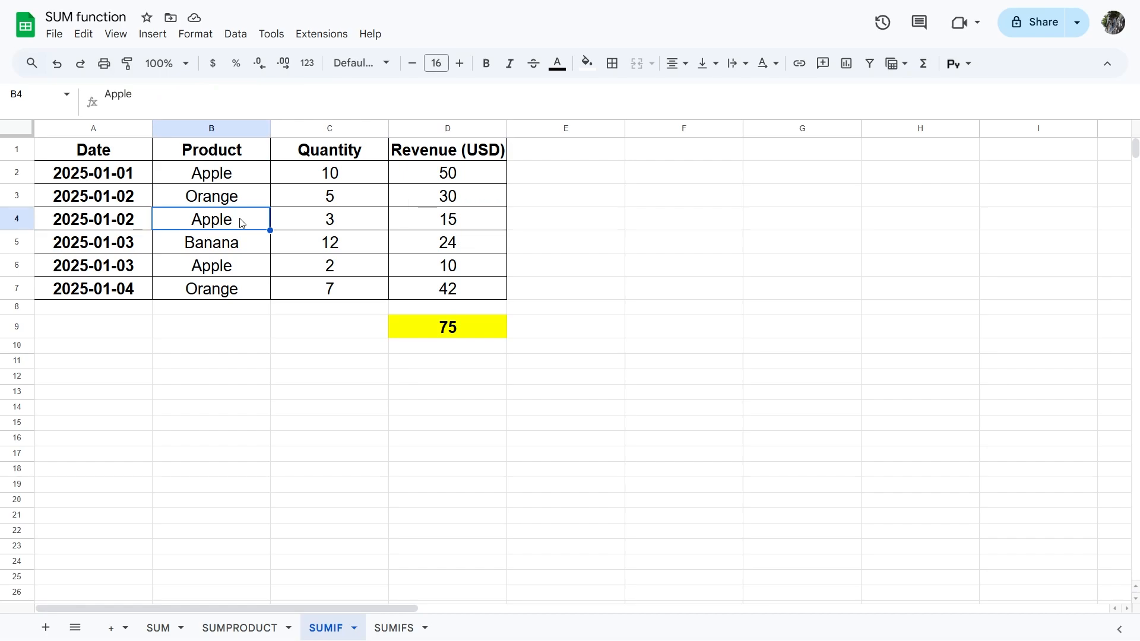
pyautogui.click(447, 173)
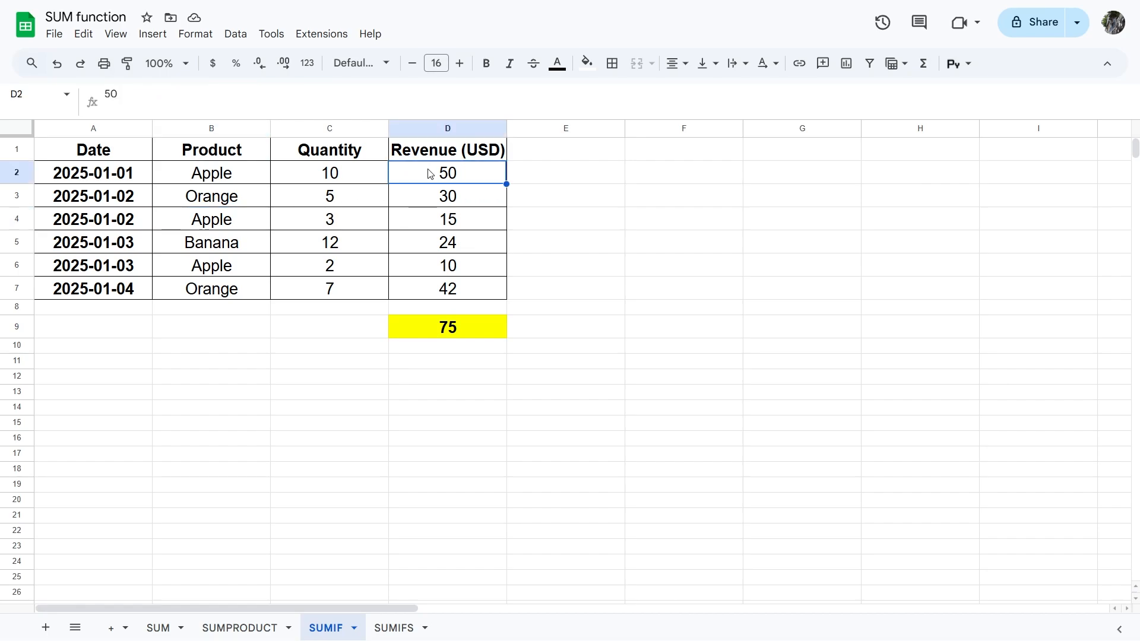
pyautogui.click(447, 217)
pyautogui.click(465, 265)
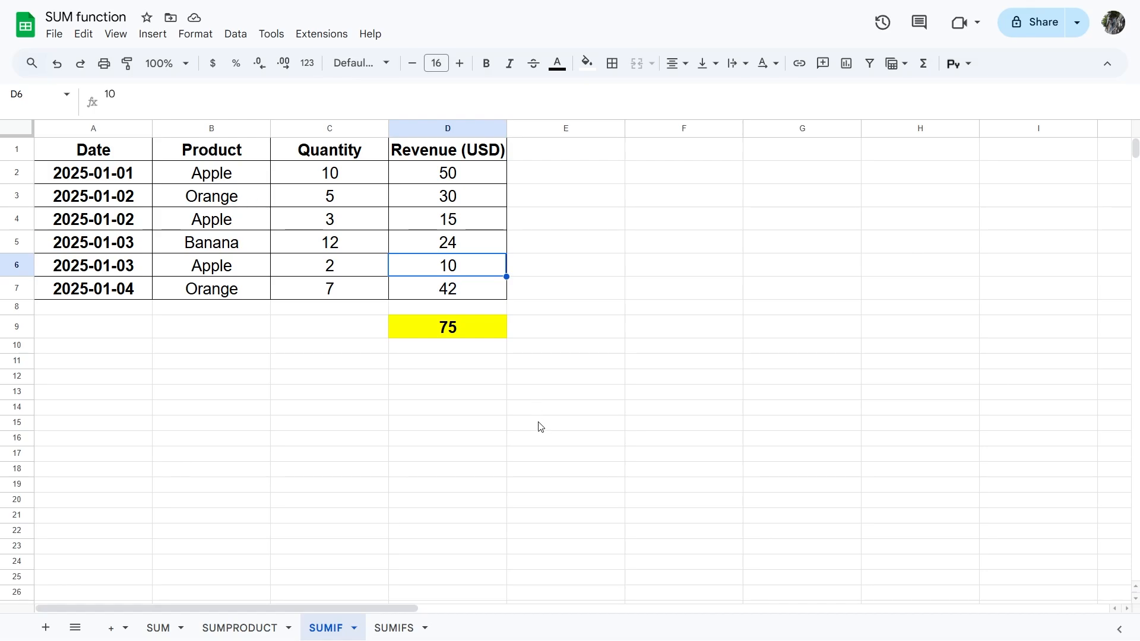
# On the SUMIFS sheet, begin a SUMIFS formula in D7 summing D2:D6, with B2:B6 matching "Apple" as the first criterion.
pyautogui.click(397, 628)
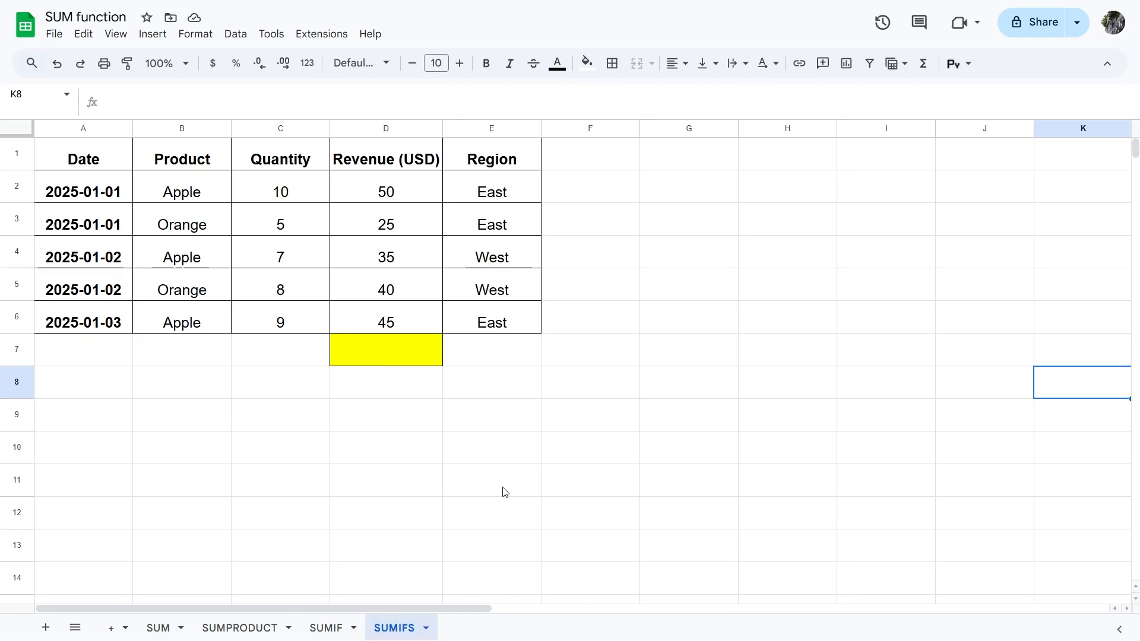
pyautogui.click(430, 354)
pyautogui.write('=')
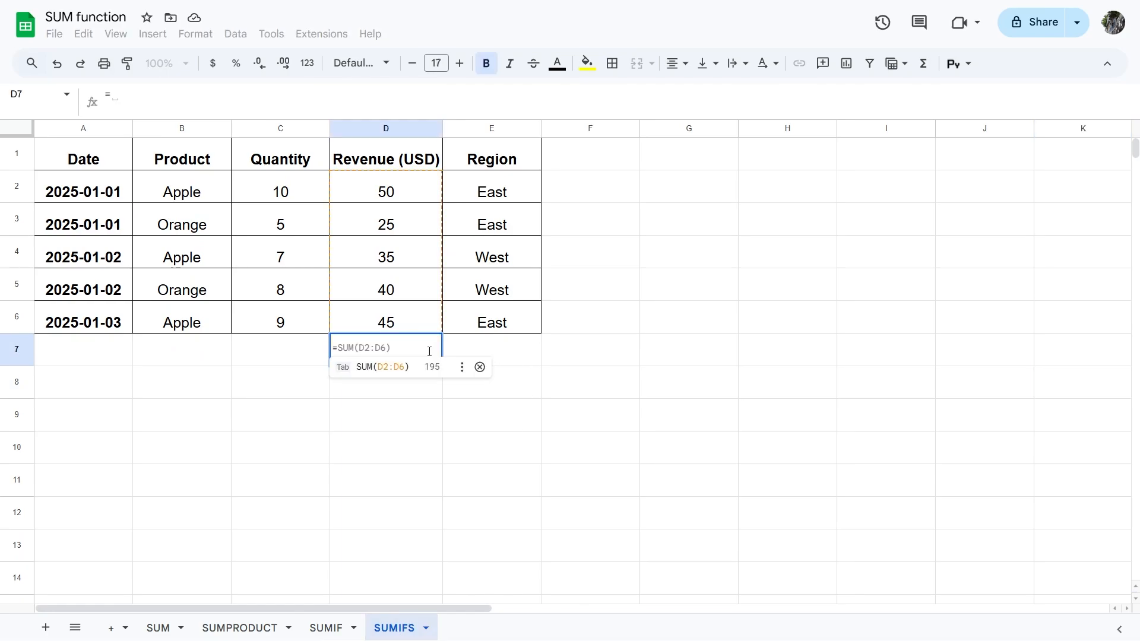
pyautogui.write('sumif')
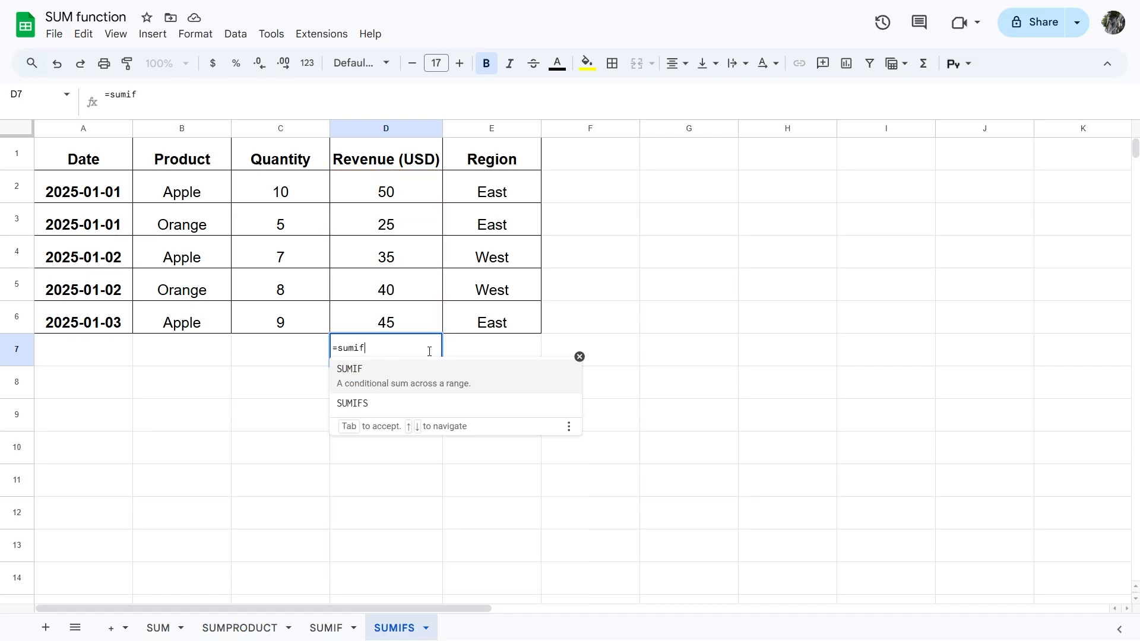
pyautogui.click(396, 405)
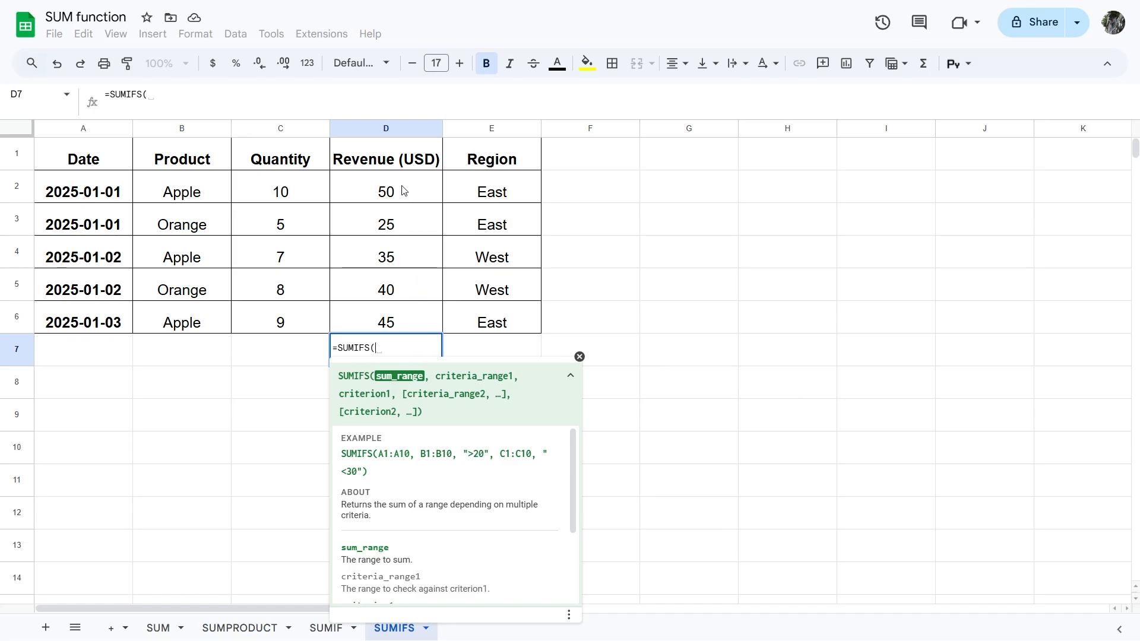
pyautogui.moveTo(402, 190); pyautogui.dragTo(388, 312)
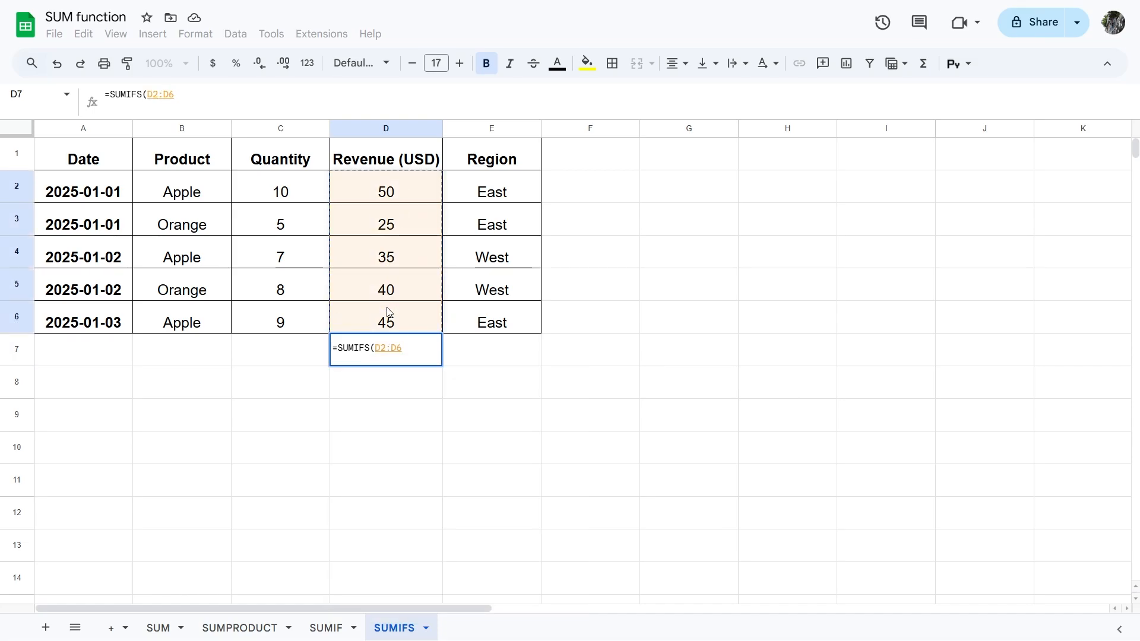
pyautogui.write(',')
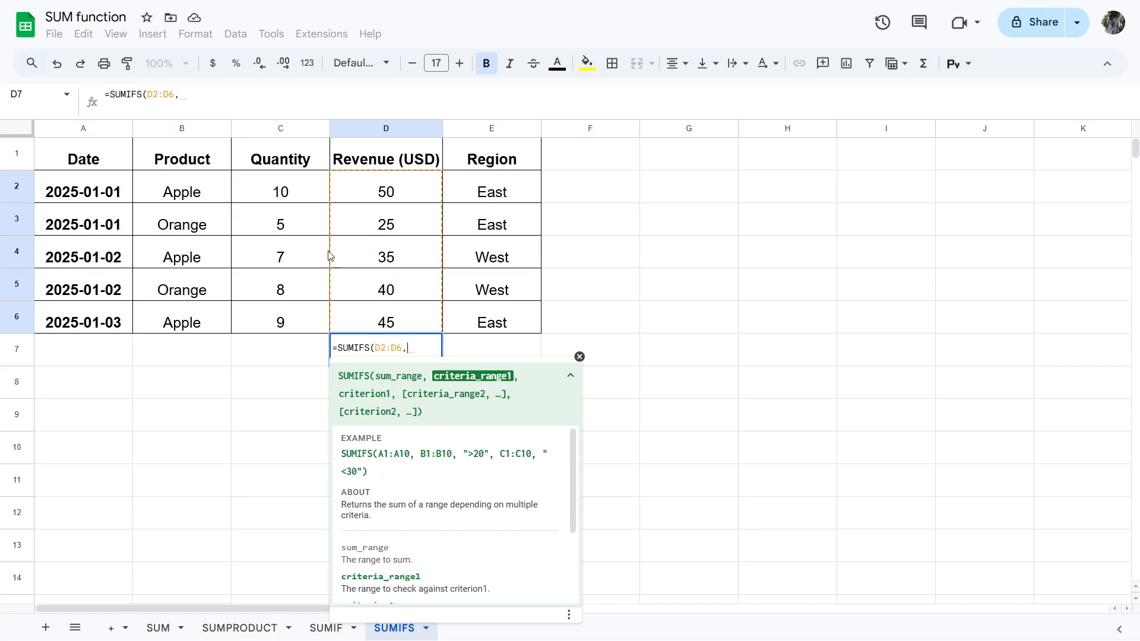
pyautogui.moveTo(216, 191); pyautogui.dragTo(205, 314)
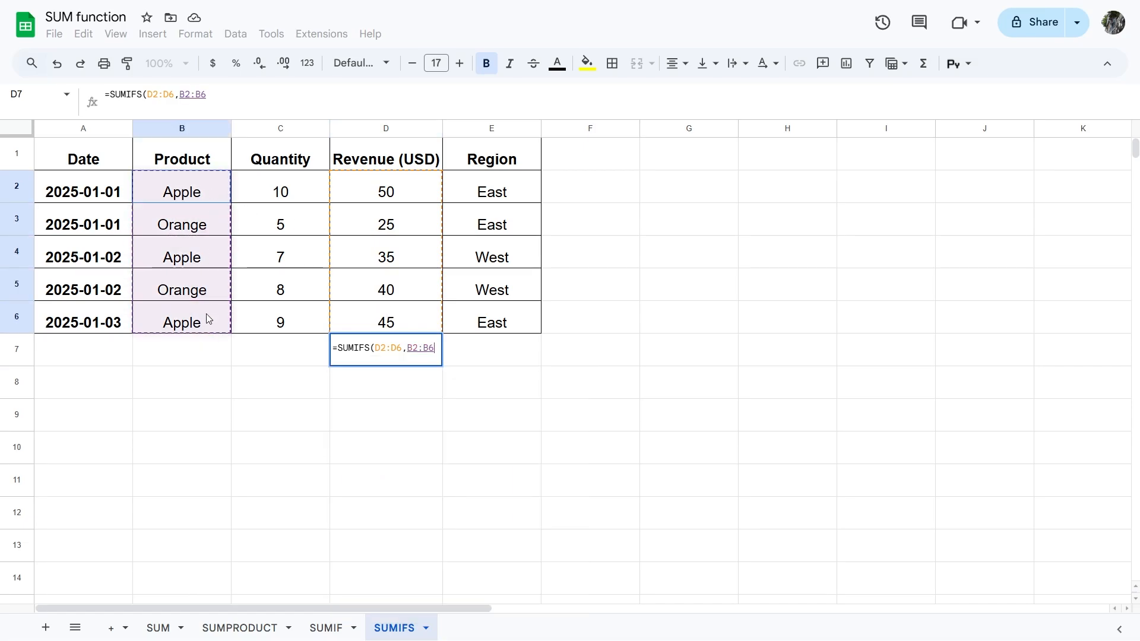
pyautogui.write(',')
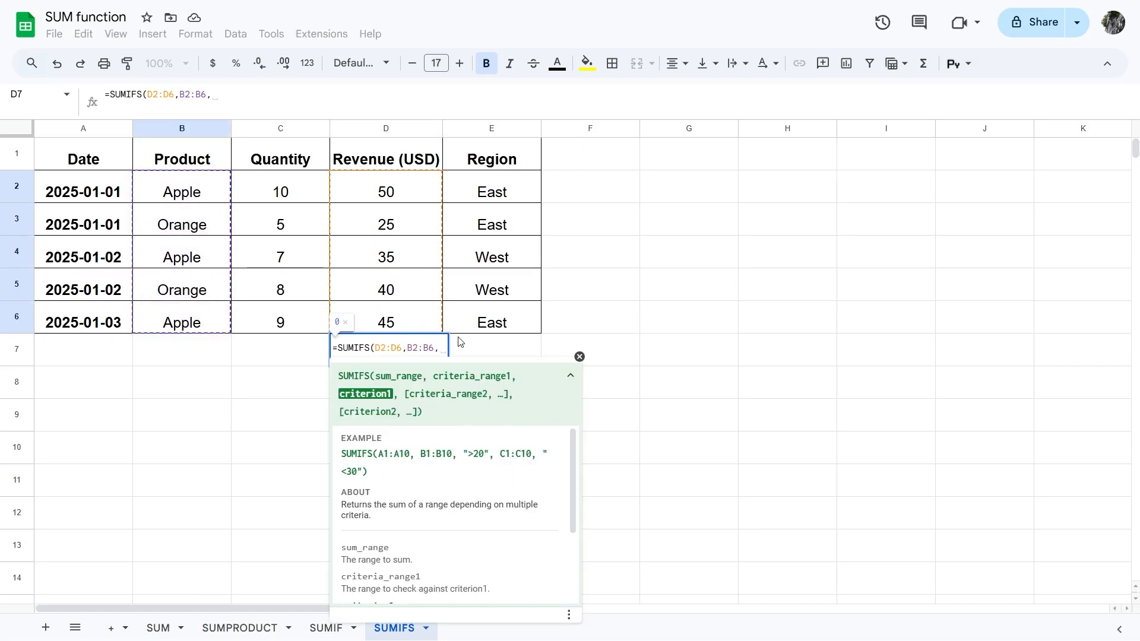
pyautogui.write('""')
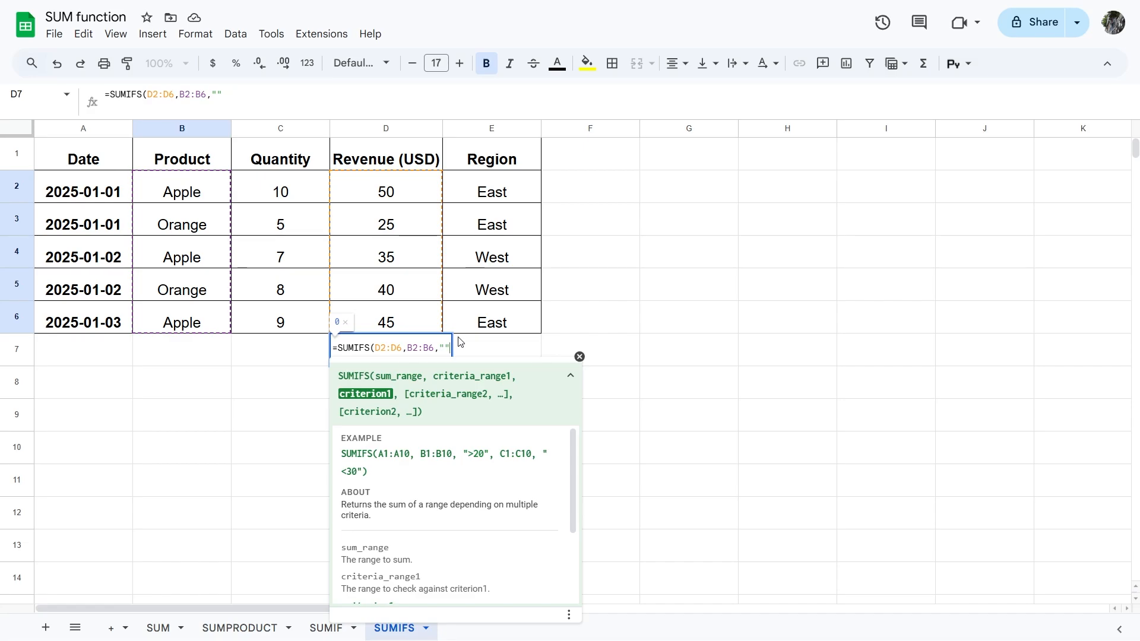
pyautogui.write('Apple')
pyautogui.write(',')
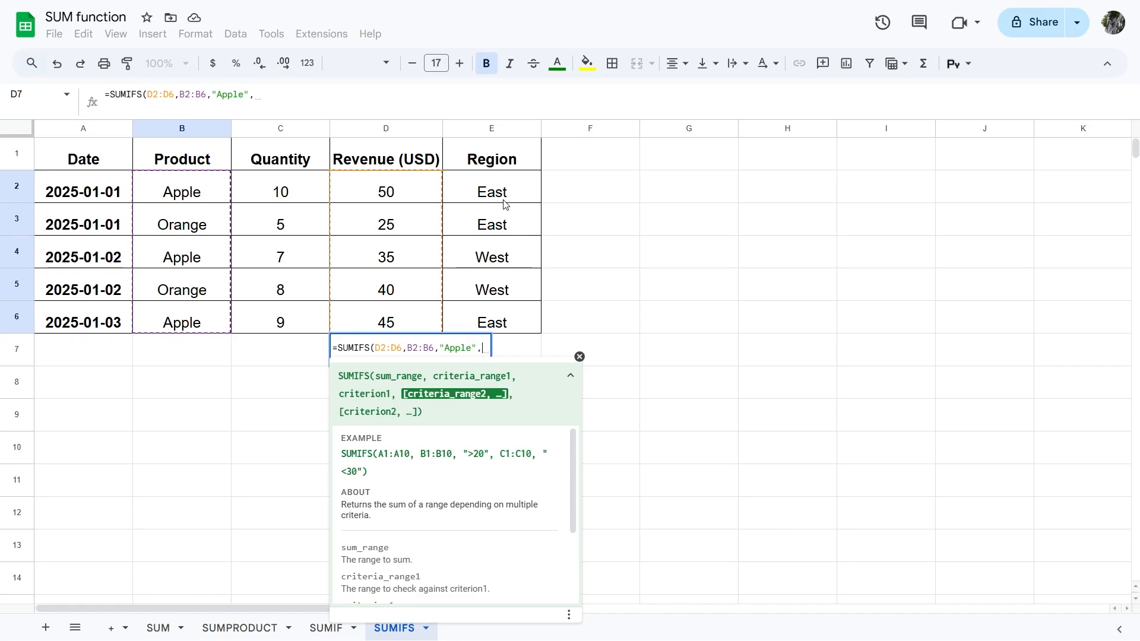
# Add E2:E6 matching "East" as the second criterion, complete the SUMIFS formula and select D7 to review it.
pyautogui.moveTo(498, 187); pyautogui.dragTo(499, 311)
pyautogui.write(', ')
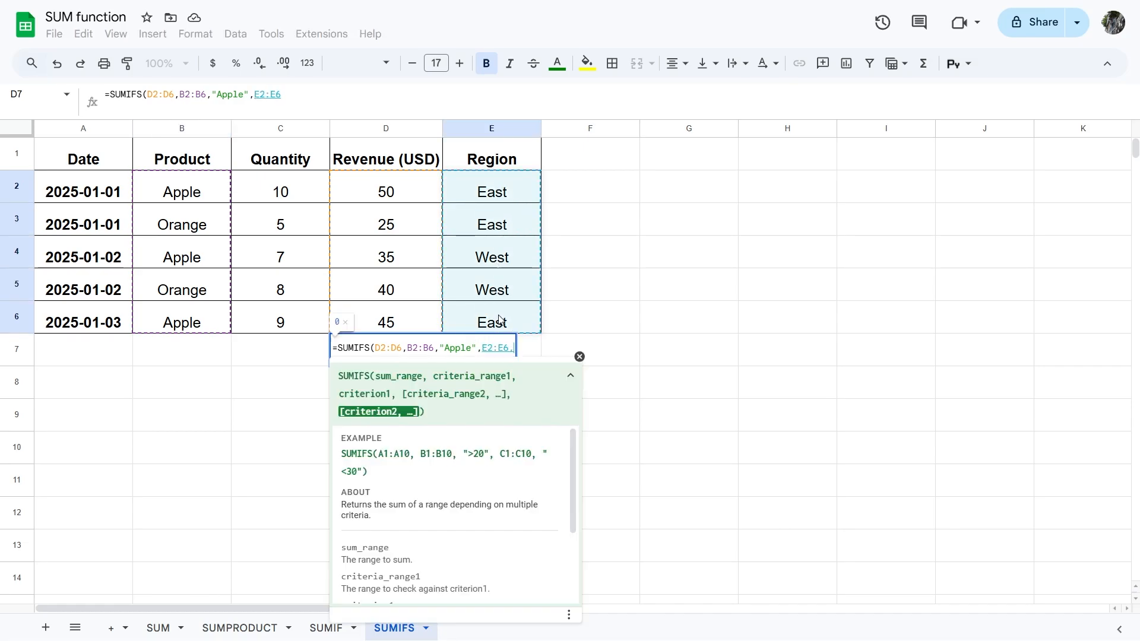
pyautogui.write('"East')
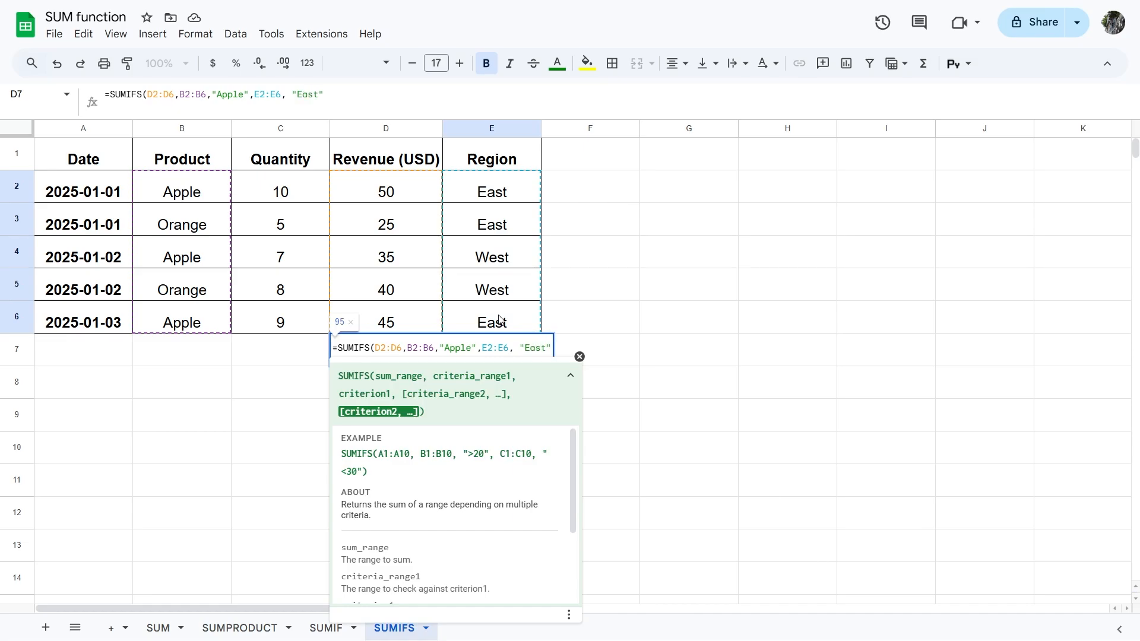
pyautogui.press('Return')
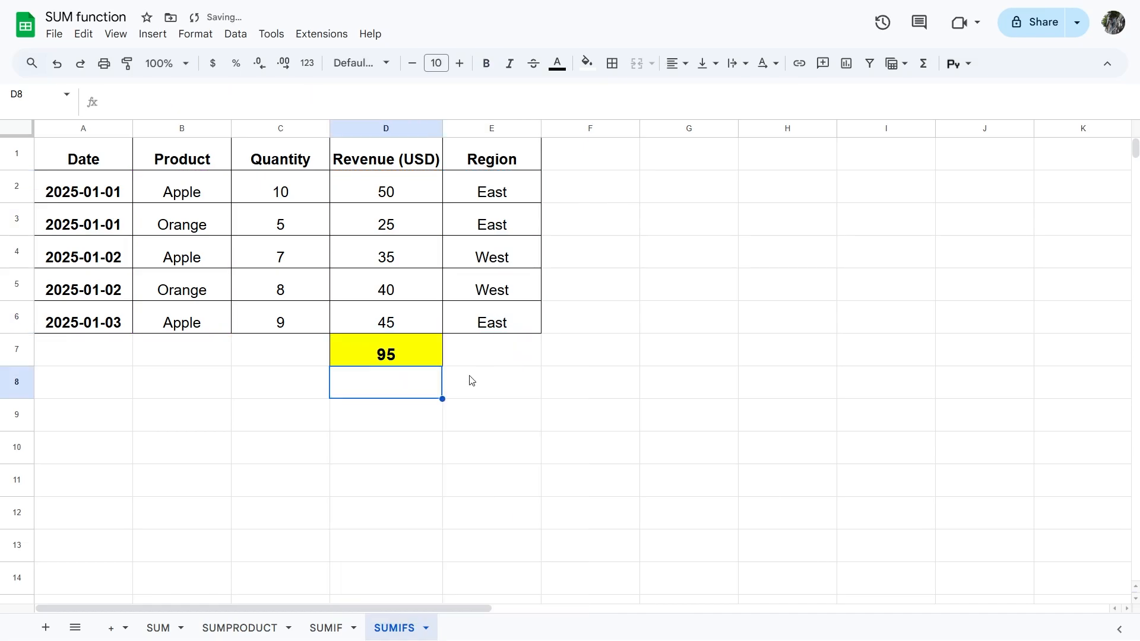
pyautogui.click(396, 347)
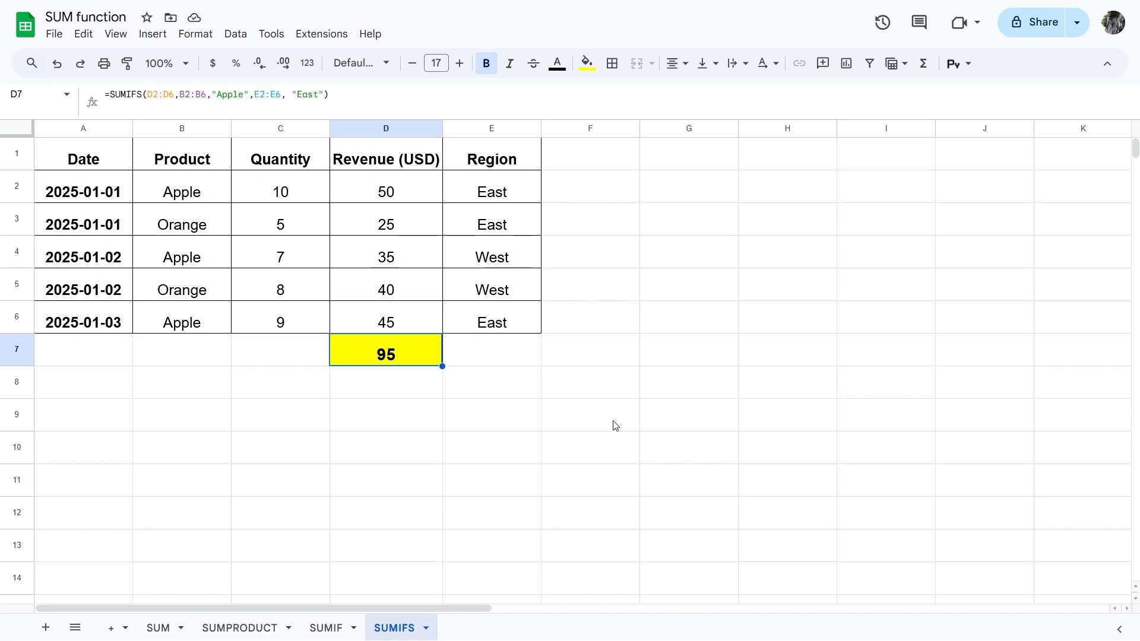
# Enter the sample numbers 2 in G4 and 3 in G5.
pyautogui.click(689, 255)
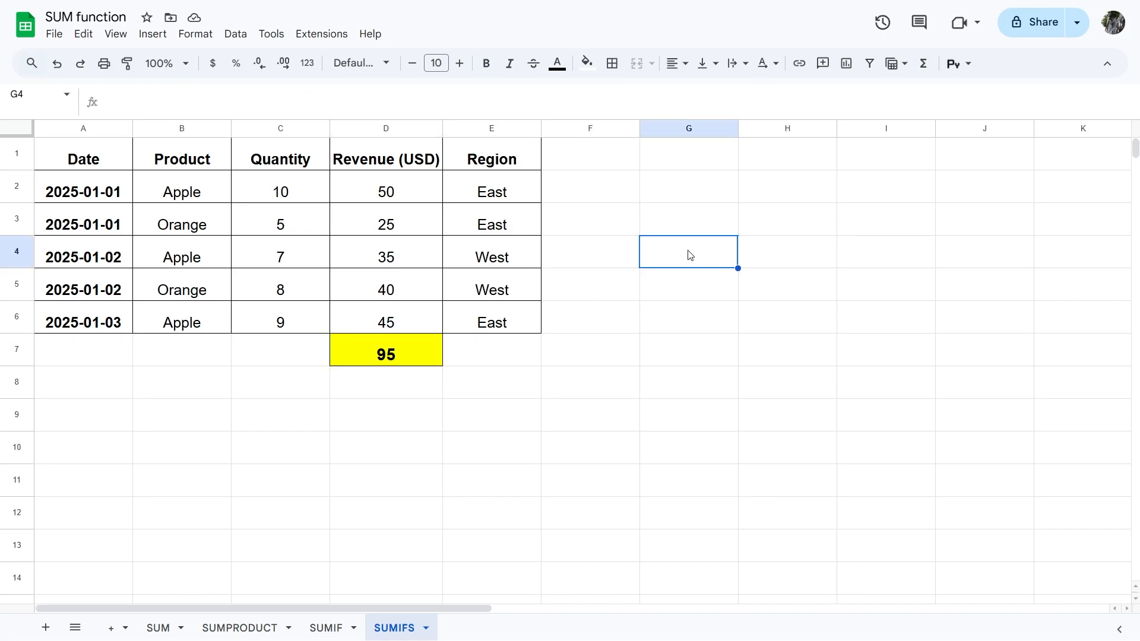
pyautogui.write('2')
pyautogui.press('Return')
pyautogui.write('3')
pyautogui.press('Return')
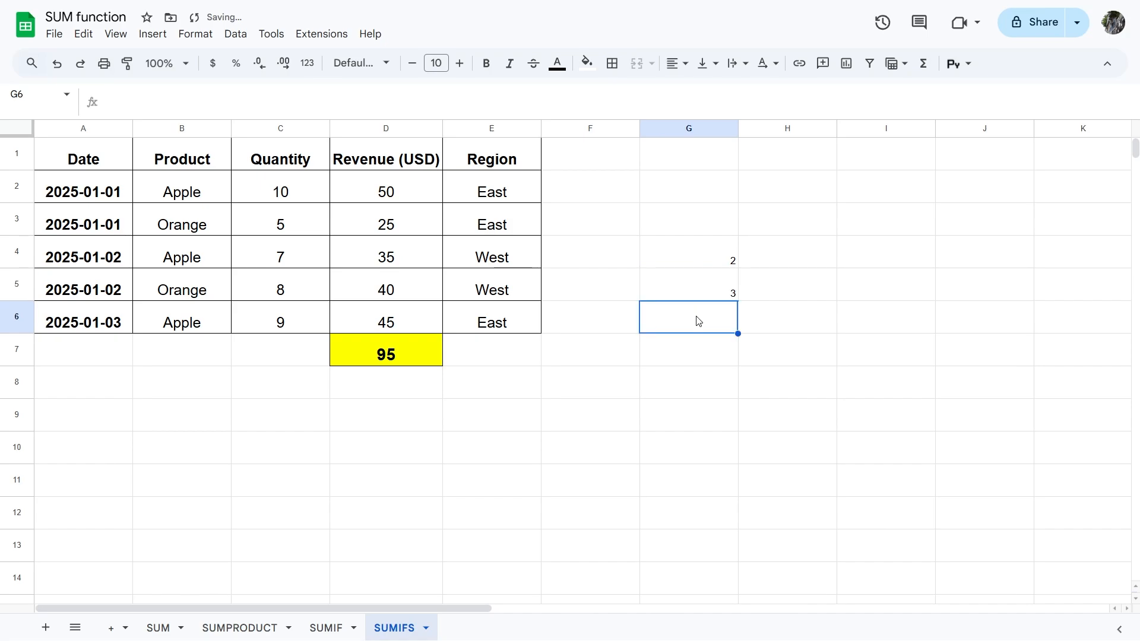
# Count the sample numbers in G6 with =COUNT(G4:G5).
pyautogui.doubleClick(698, 321)
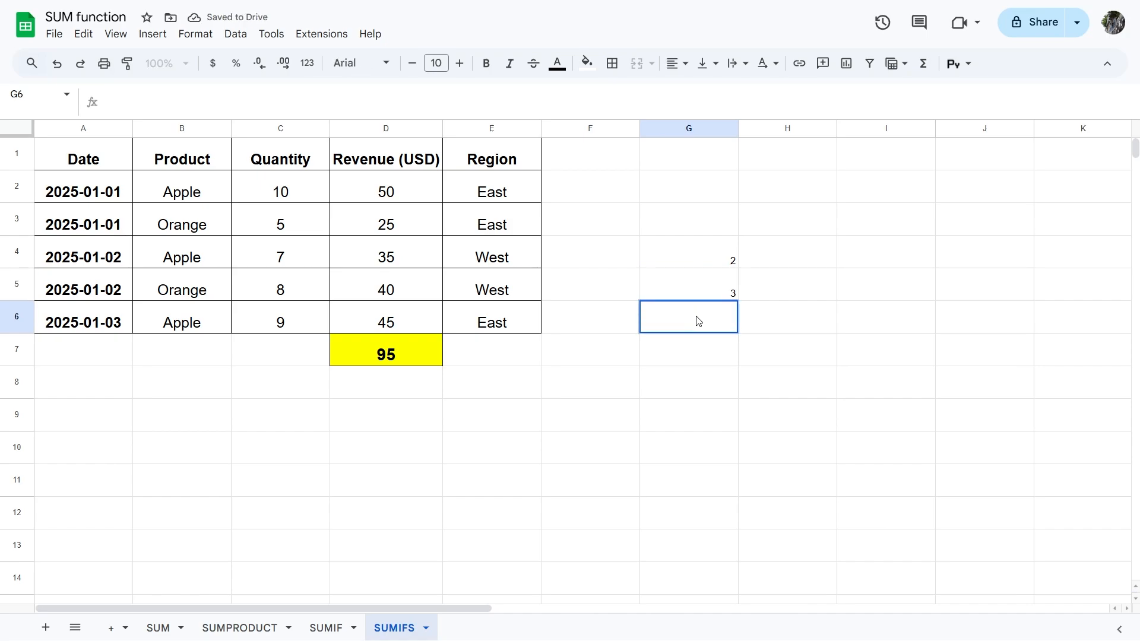
pyautogui.write('=cont')
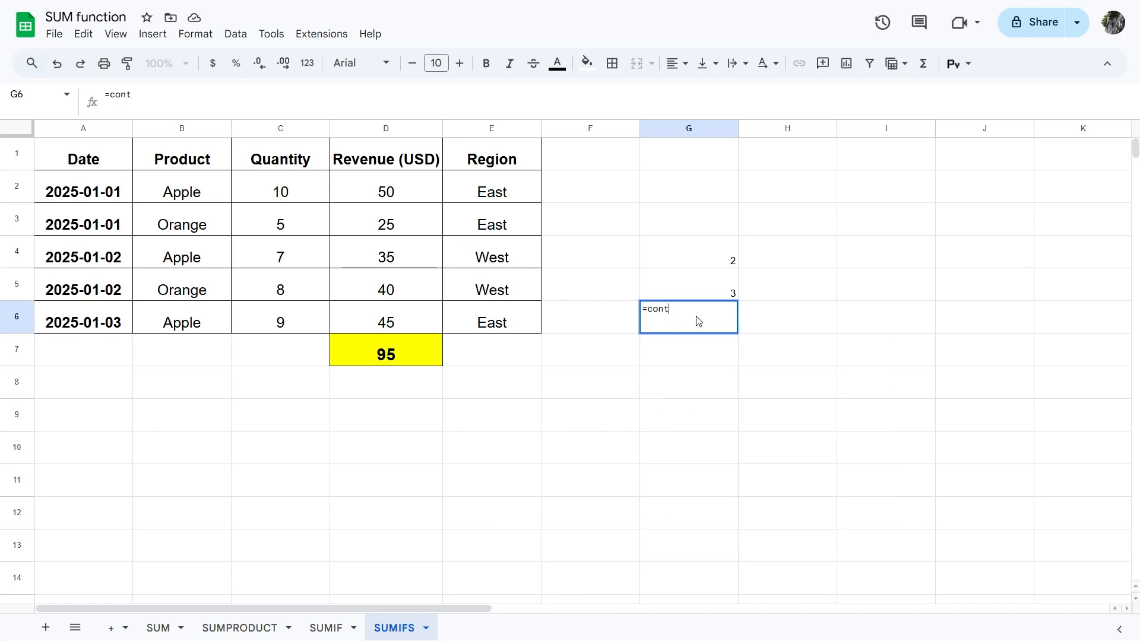
pyautogui.press('BackSpace')
pyautogui.press('BackSpace')
pyautogui.write('u')
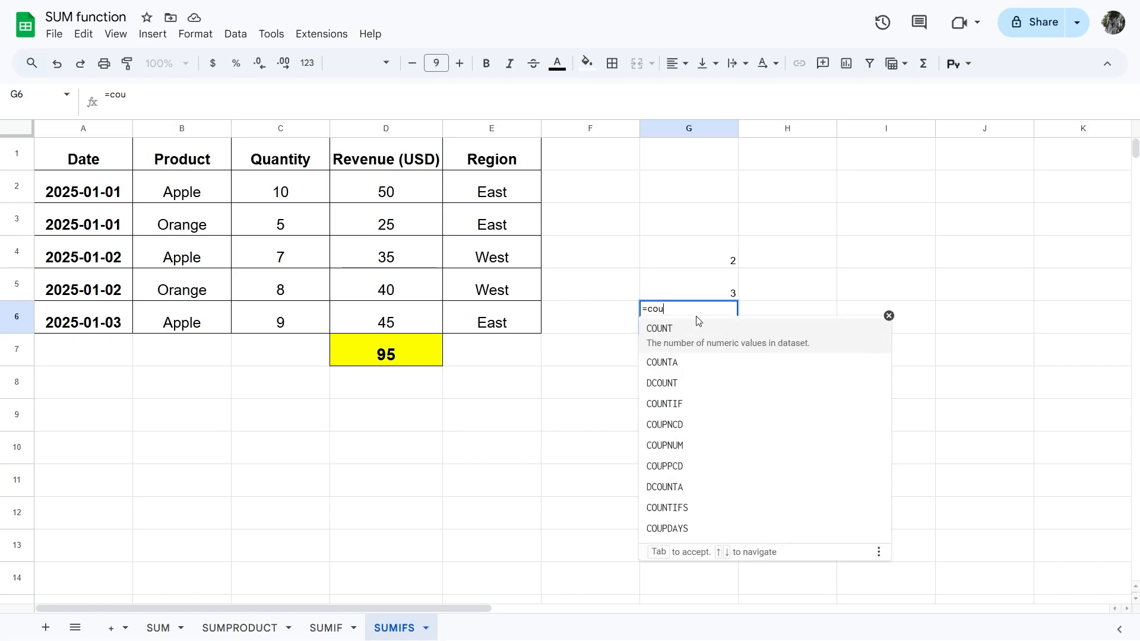
pyautogui.click(706, 336)
pyautogui.click(721, 261)
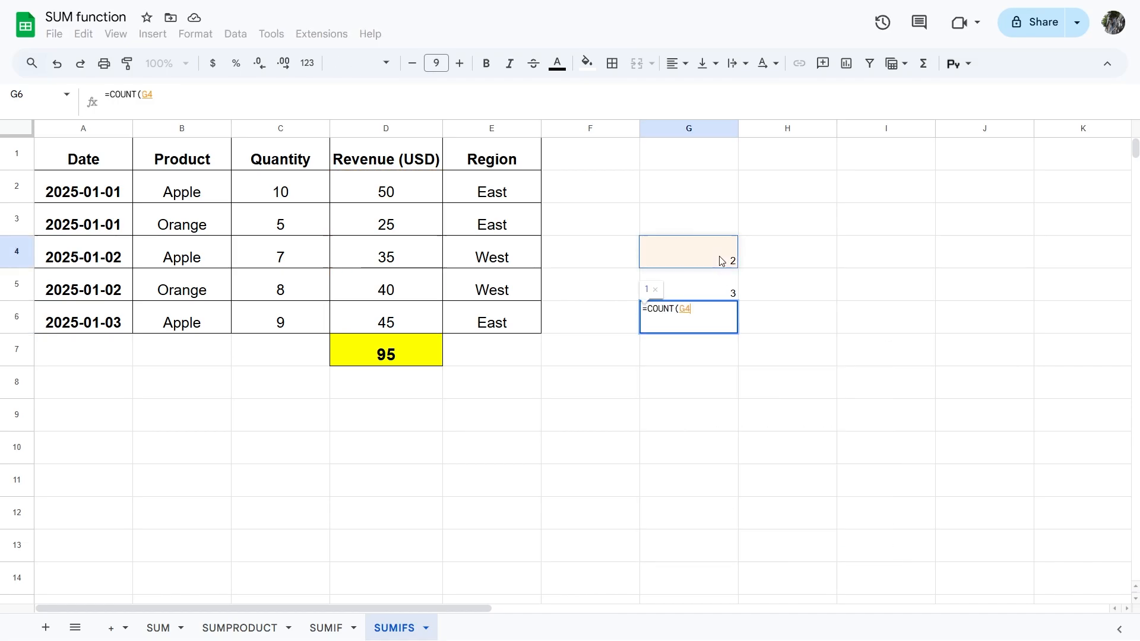
pyautogui.moveTo(721, 262); pyautogui.dragTo(723, 291)
pyautogui.press('Return')
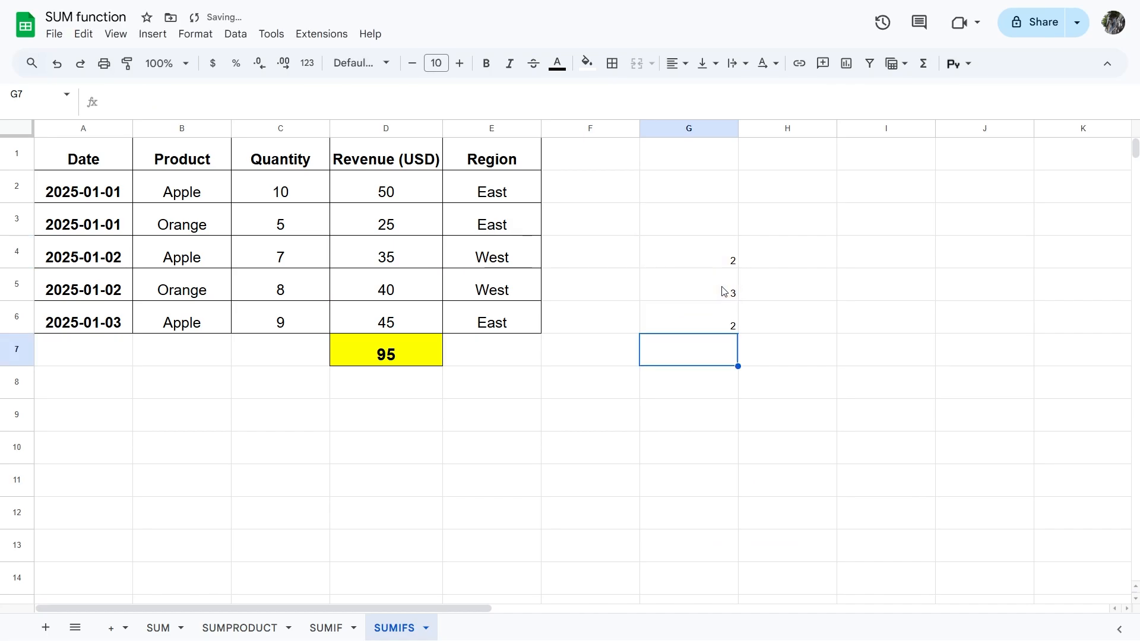
# Add the sample numbers in H6 with =SUM(G4:G5) to contrast SUM with COUNT.
pyautogui.click(770, 324)
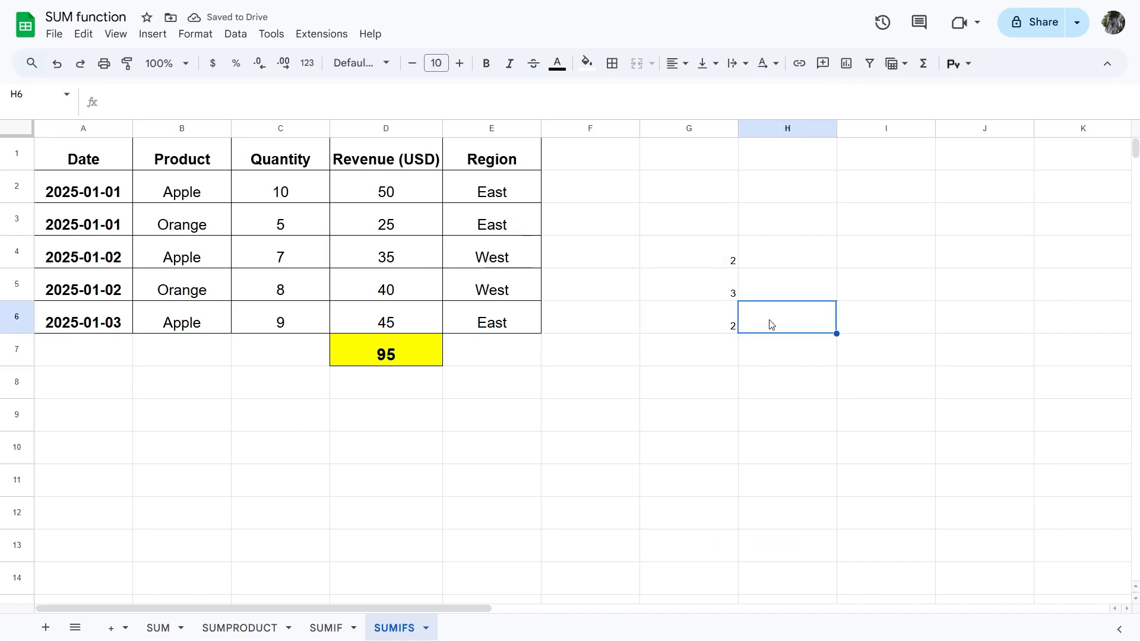
pyautogui.write('=SUM(')
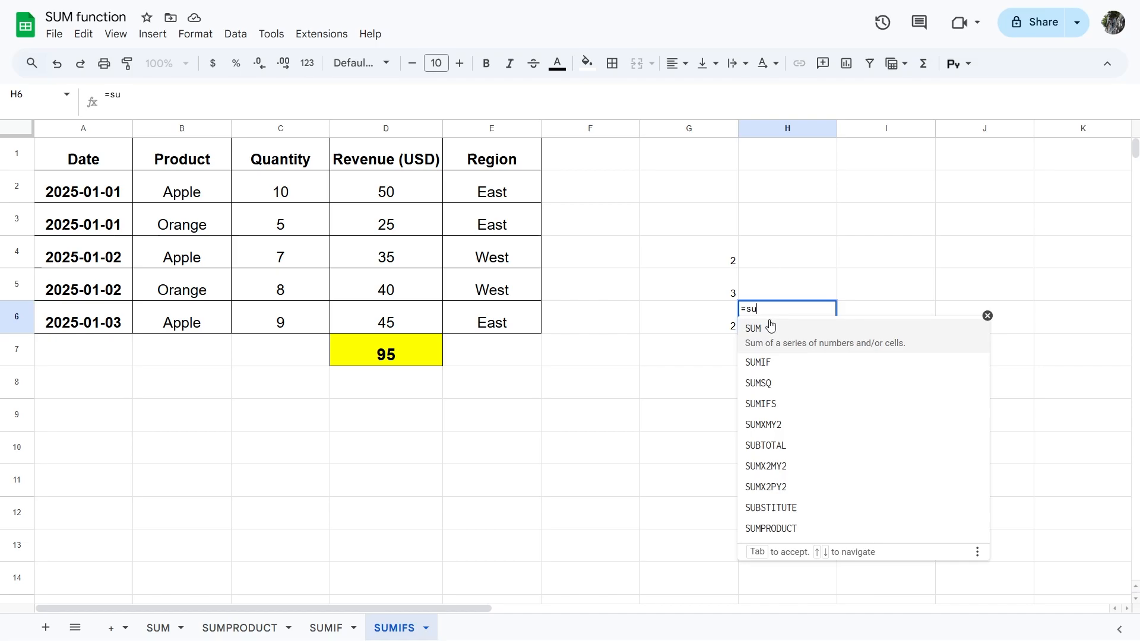
pyautogui.moveTo(731, 261); pyautogui.dragTo(731, 290)
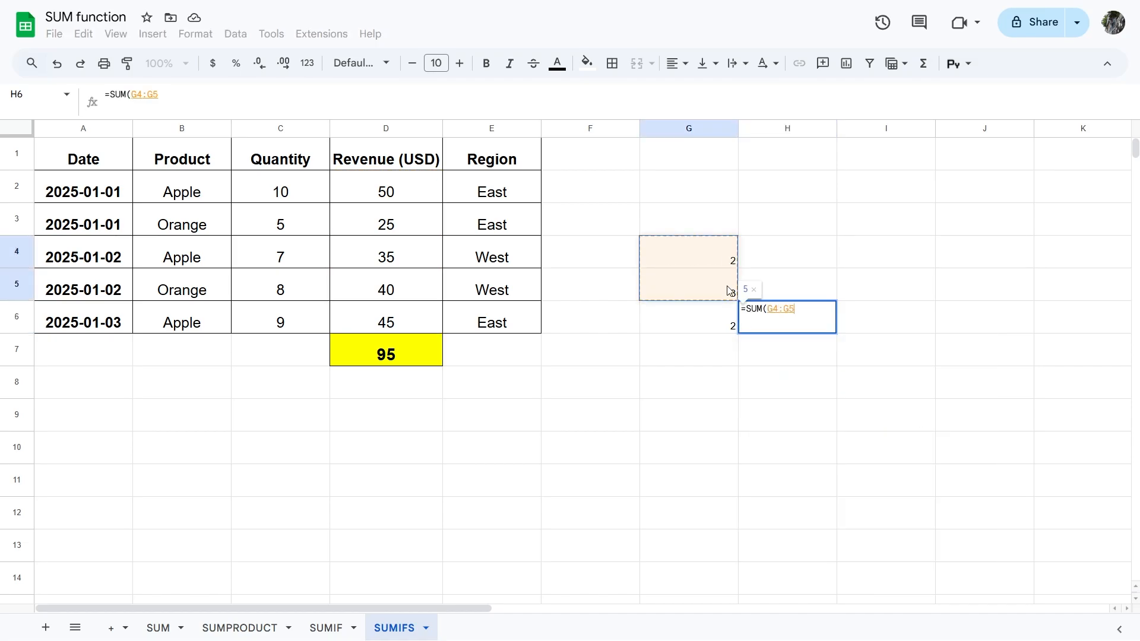
pyautogui.press('Return')
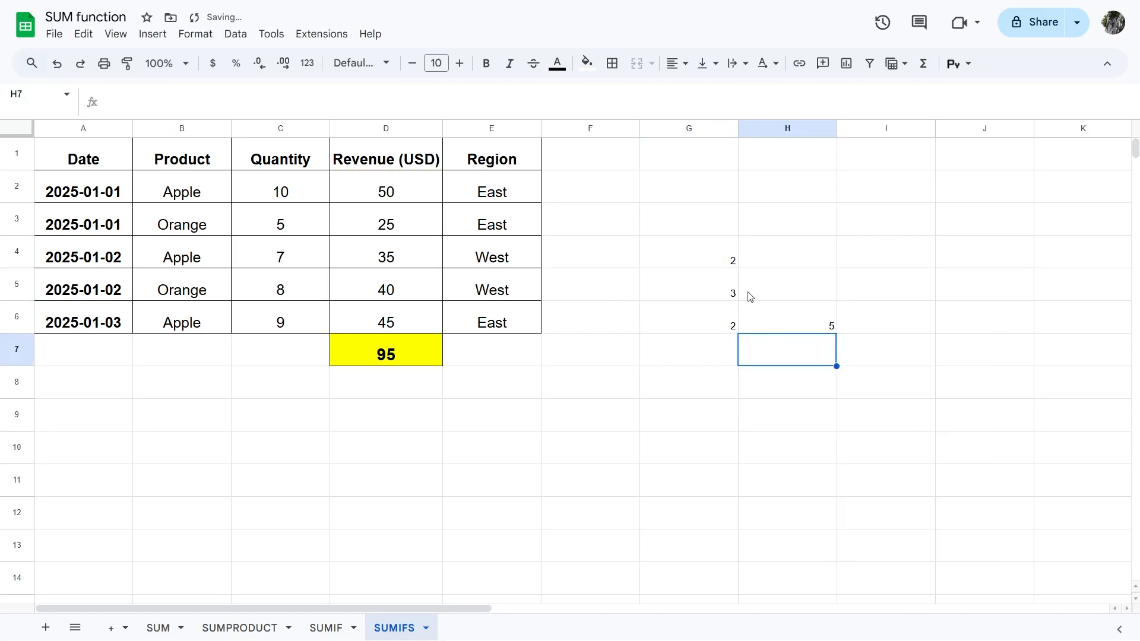
# Clear the sample numbers and formulas from the range G3:I8.
pyautogui.moveTo(729, 228); pyautogui.dragTo(853, 386)
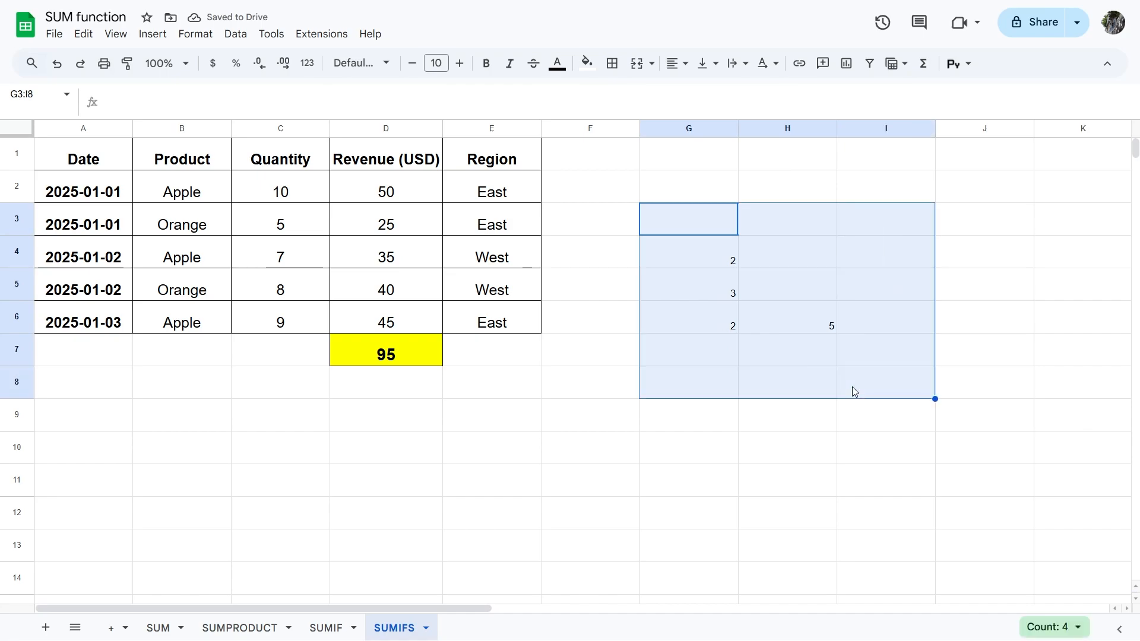
pyautogui.press('Delete')
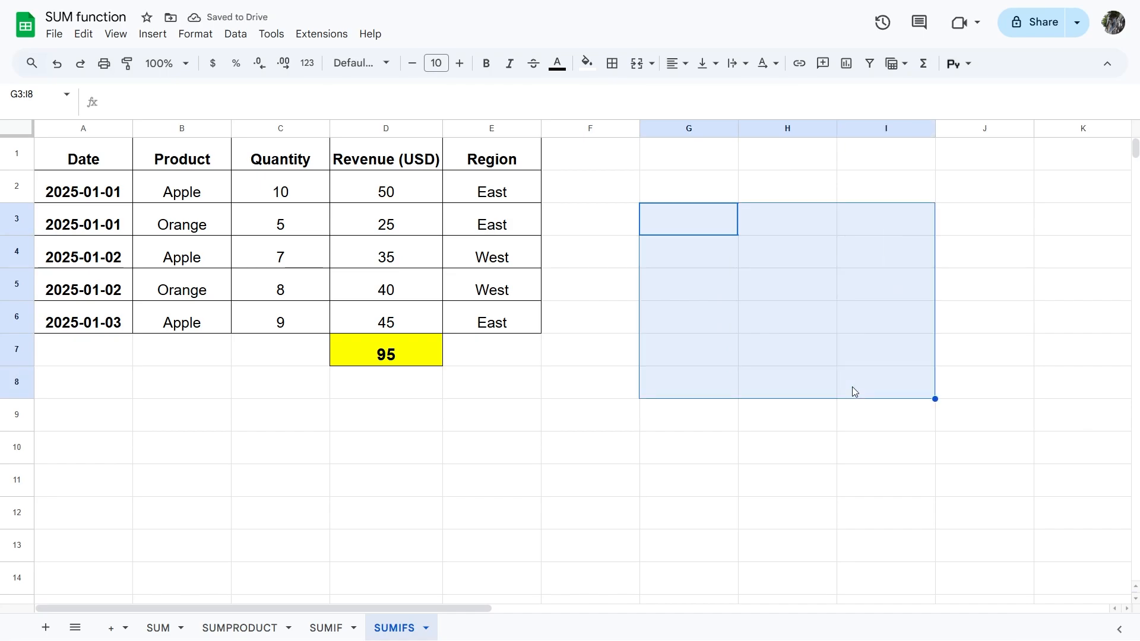
pyautogui.click(781, 468)
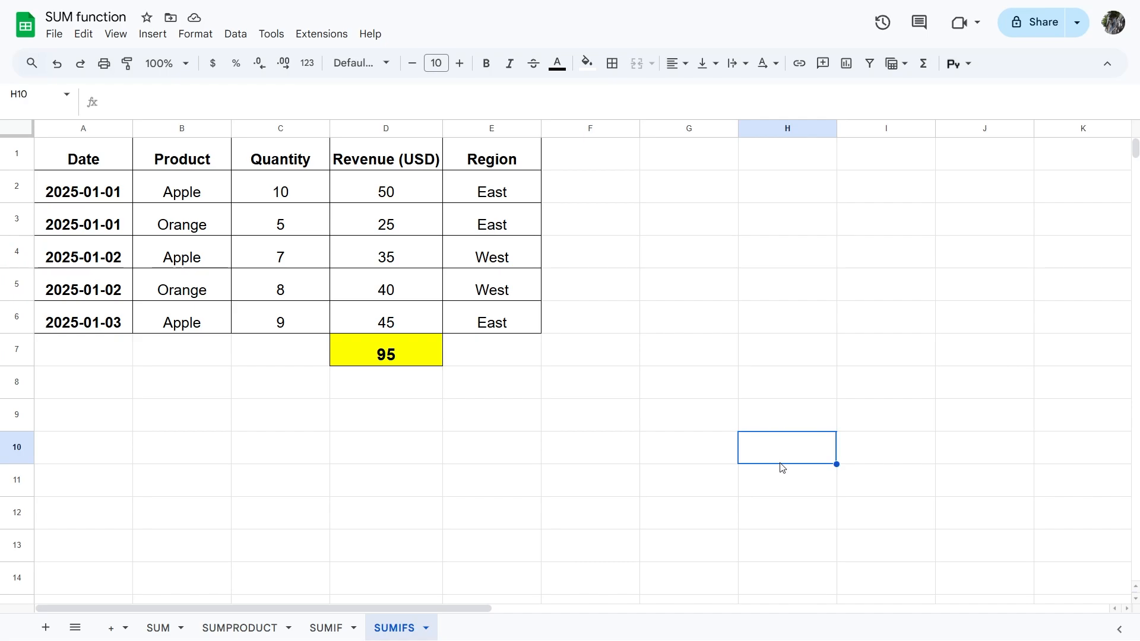